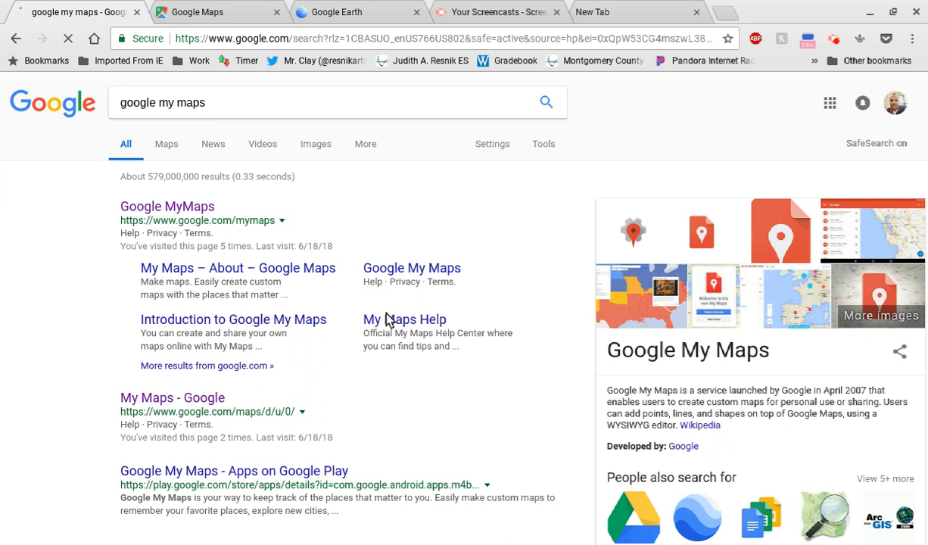
Step: Open Google My Maps from the search results and list the shared maps
click(134, 205)
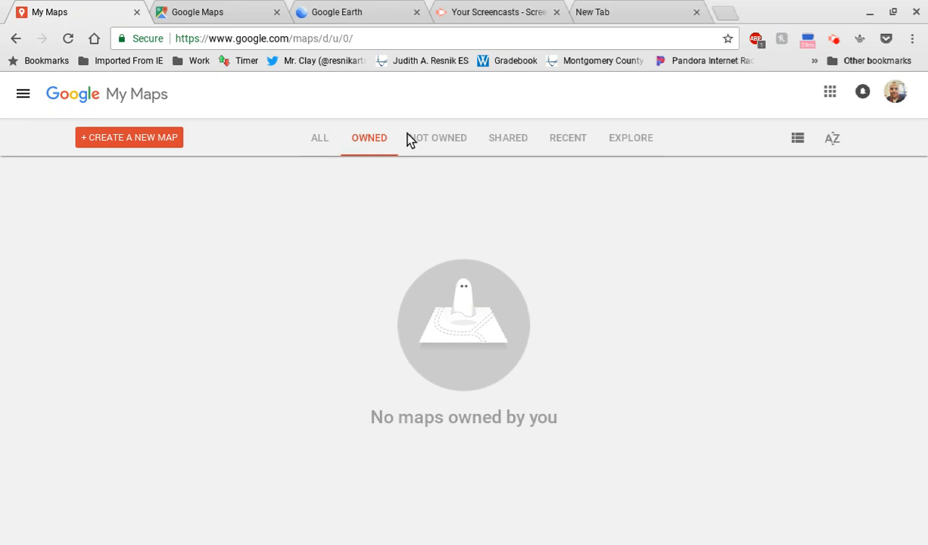
click(503, 138)
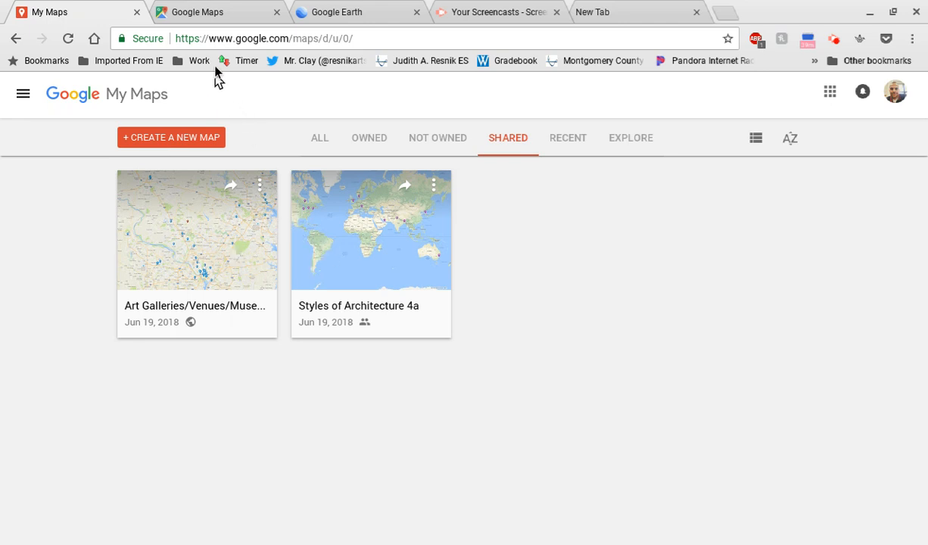
Step: View the open Google Maps and Google Earth pages, and return to the My Maps list
click(224, 12)
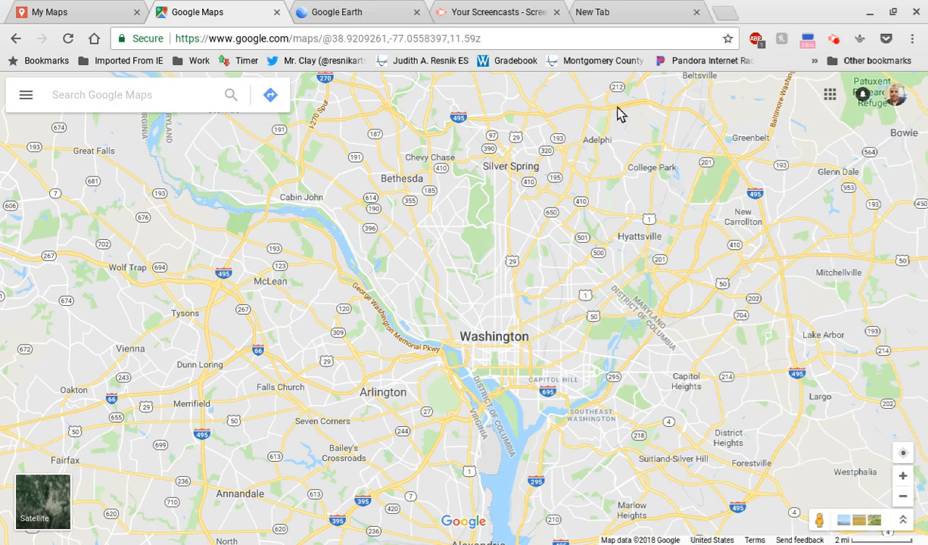
click(352, 13)
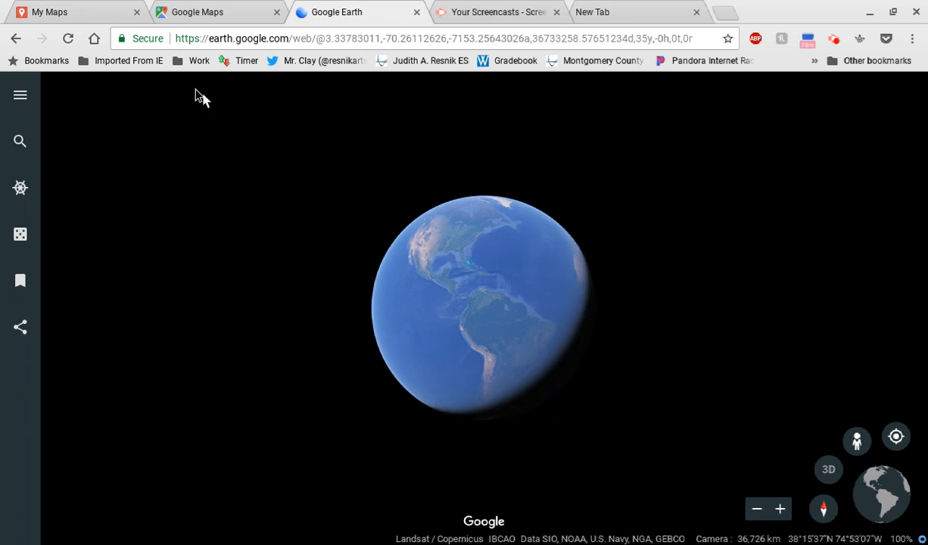
click(74, 12)
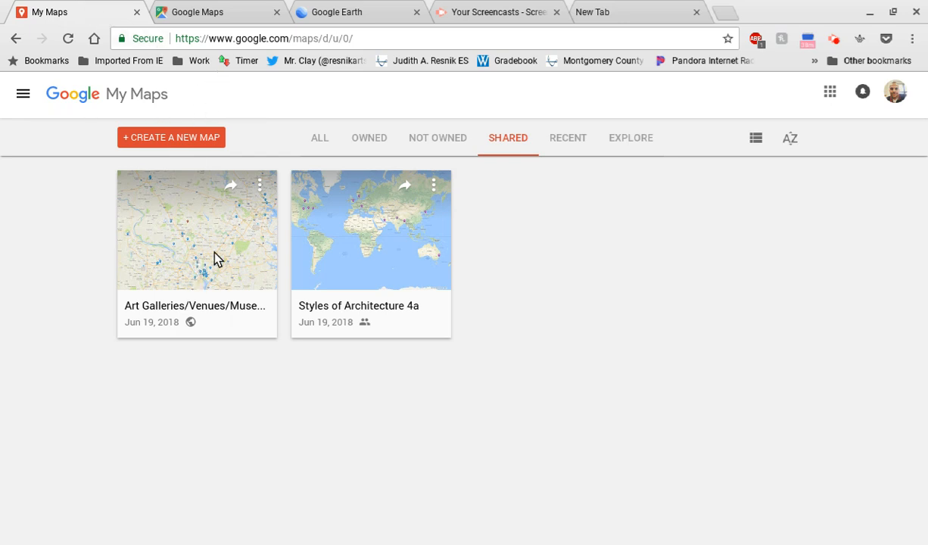
Step: Open the Styles of Architecture 4a map and view the details of the Boston and Seoul markers
click(324, 242)
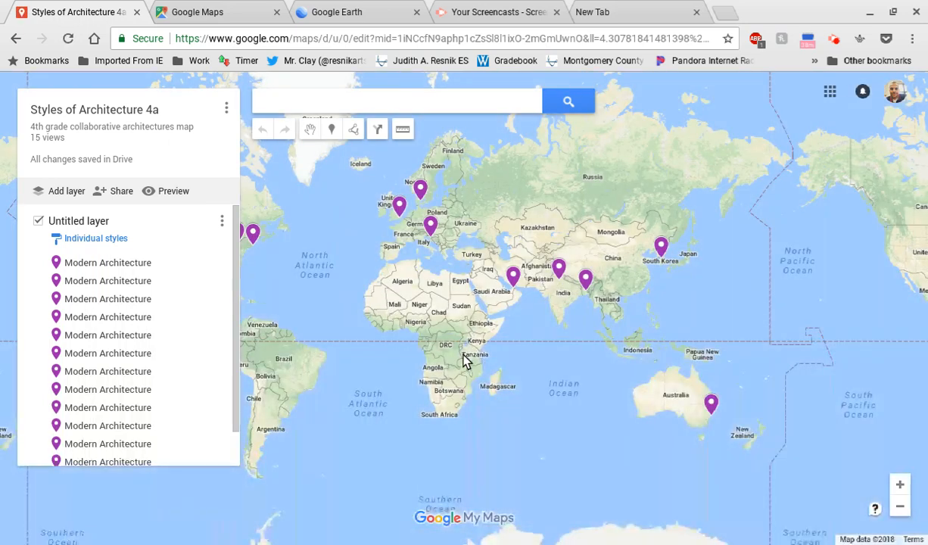
drag(462, 355, 533, 381)
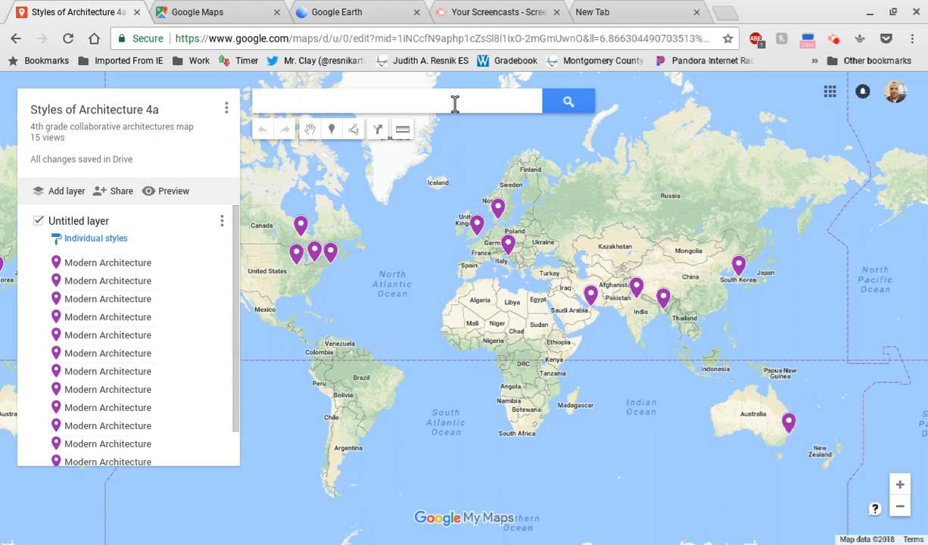
click(332, 256)
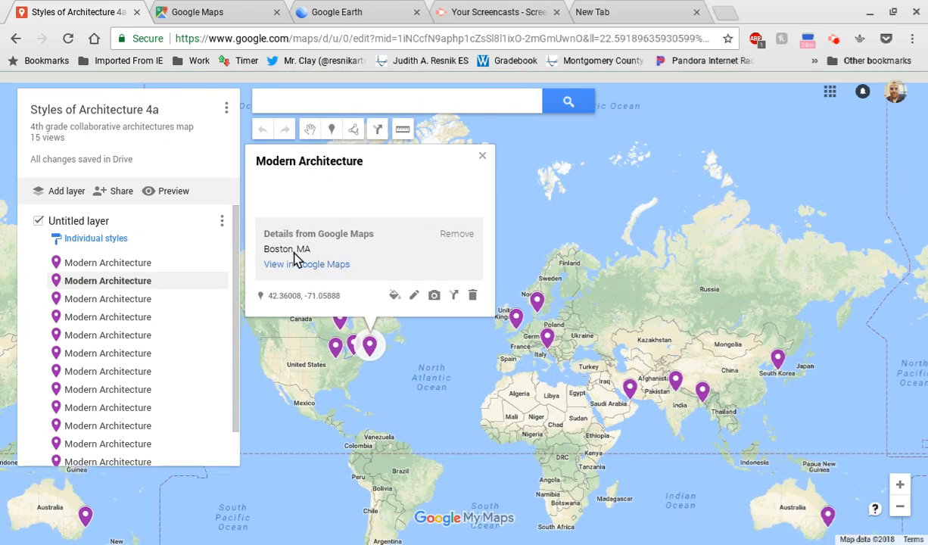
click(776, 355)
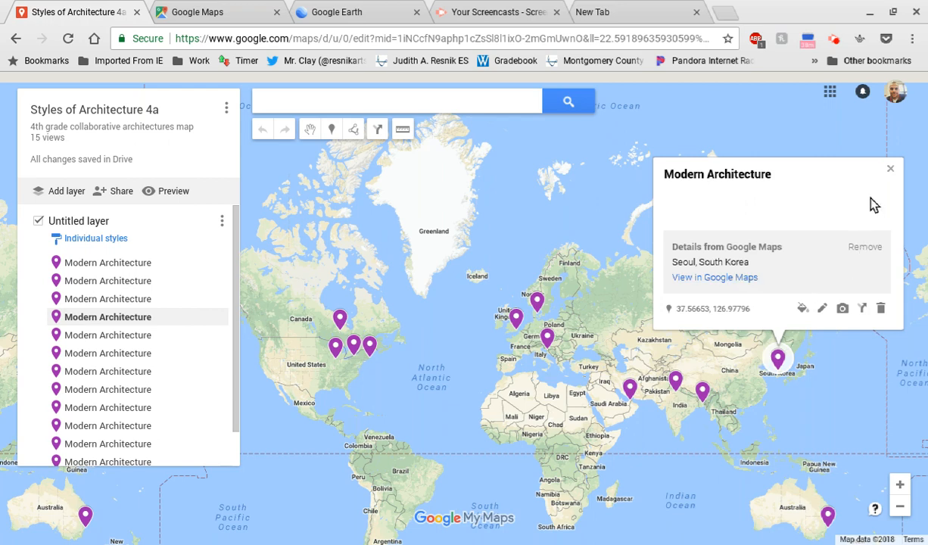
click(891, 168)
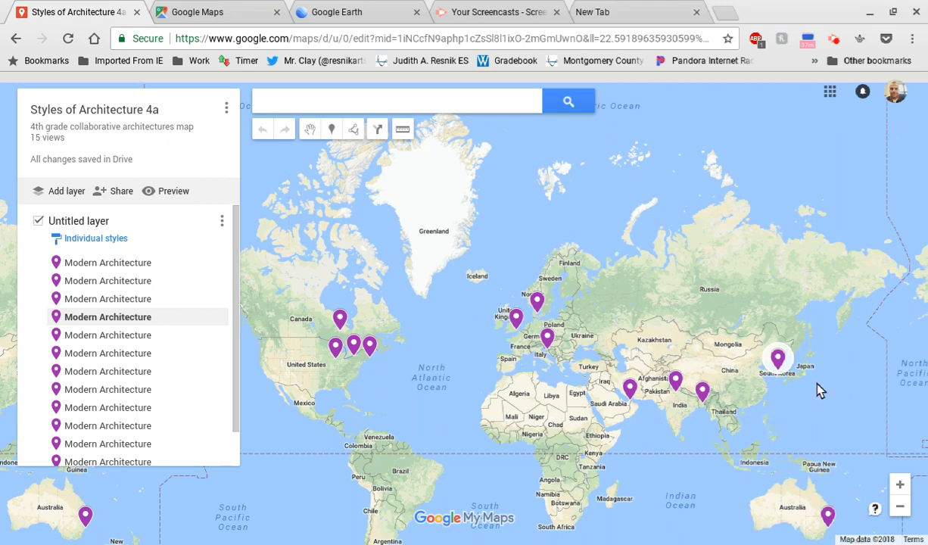
Step: Open the Art Galleries/Venues/Museums map from all maps and view the BlackRock Center for the Arts and VisArts details
click(17, 40)
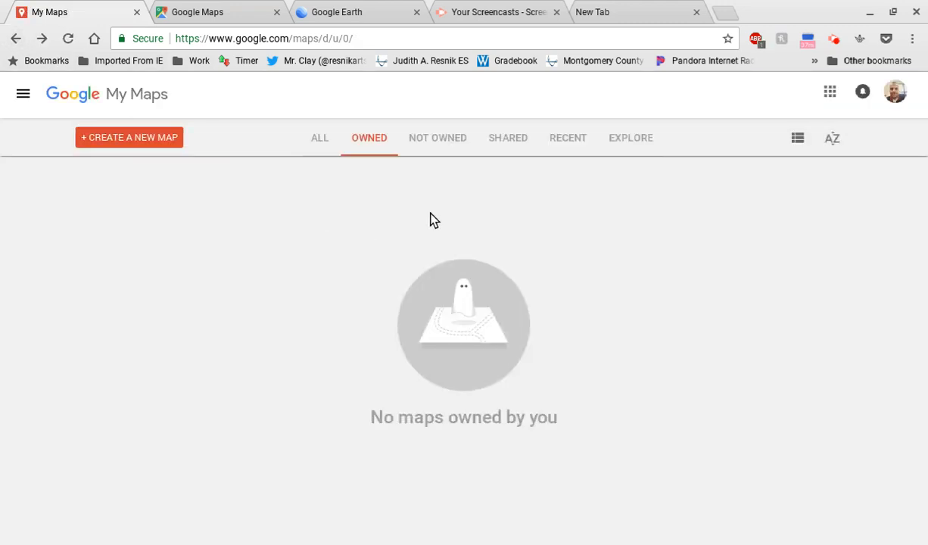
click(317, 138)
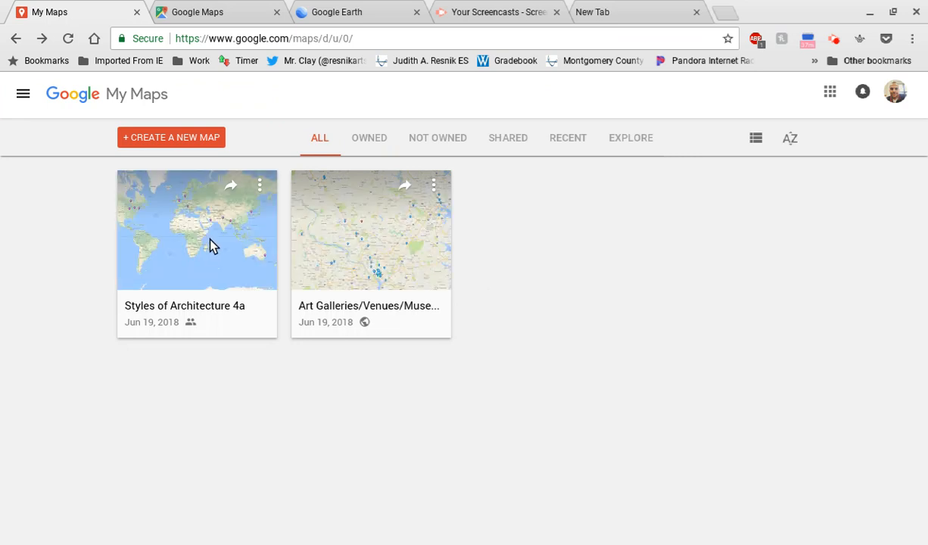
click(368, 242)
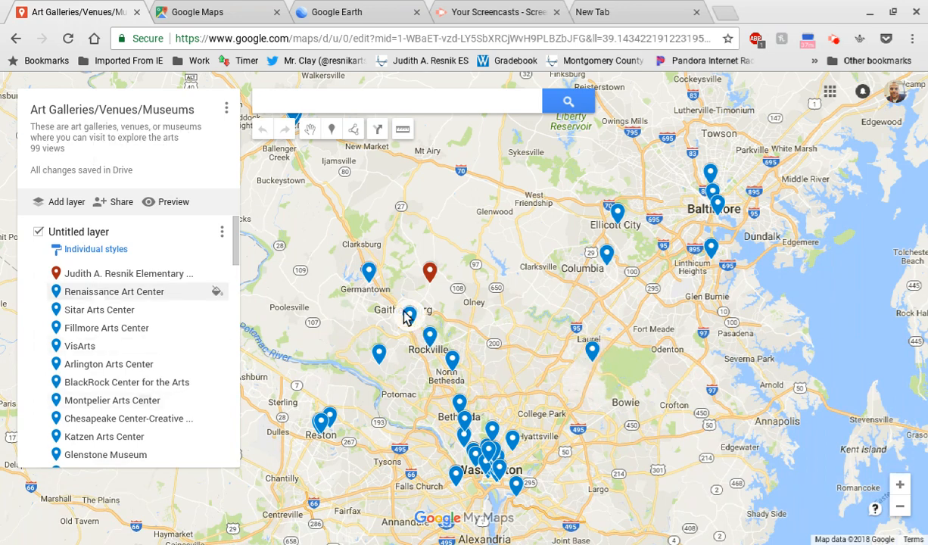
click(370, 277)
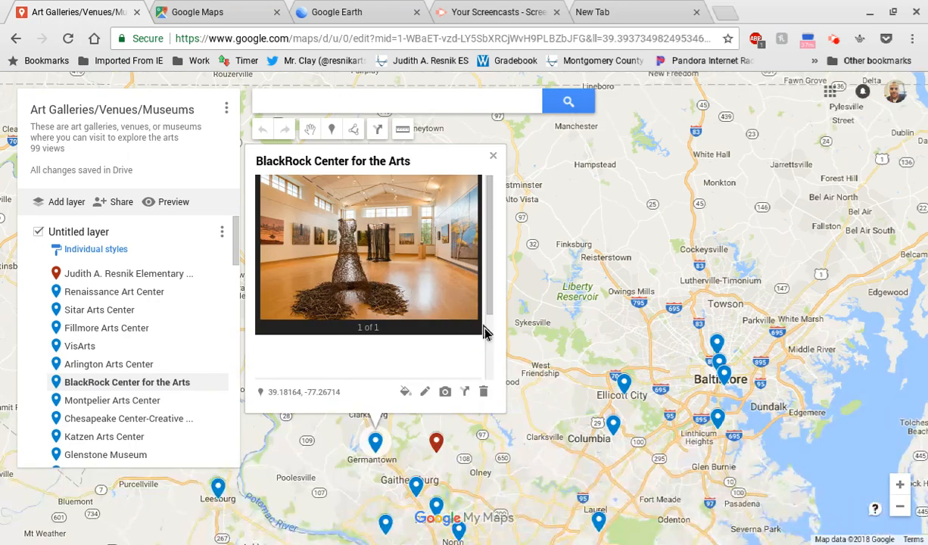
click(489, 307)
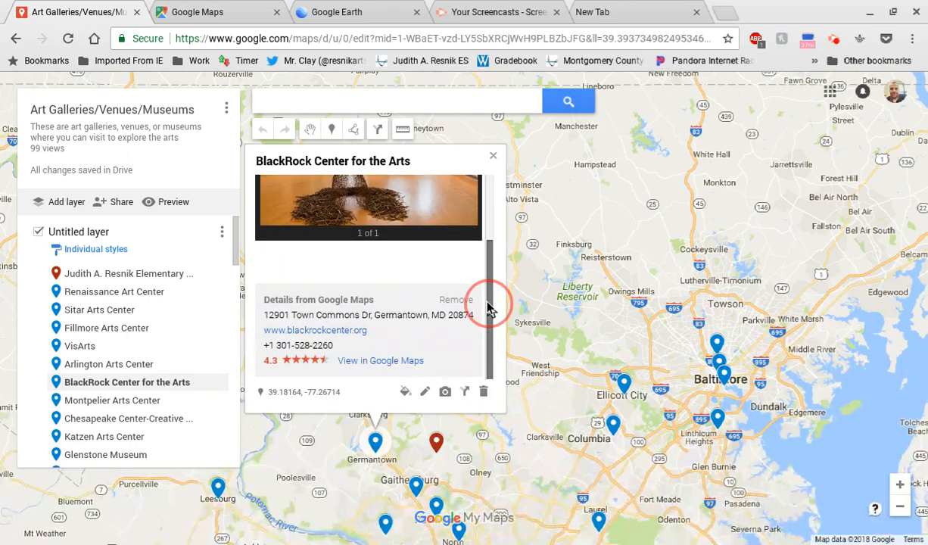
click(493, 157)
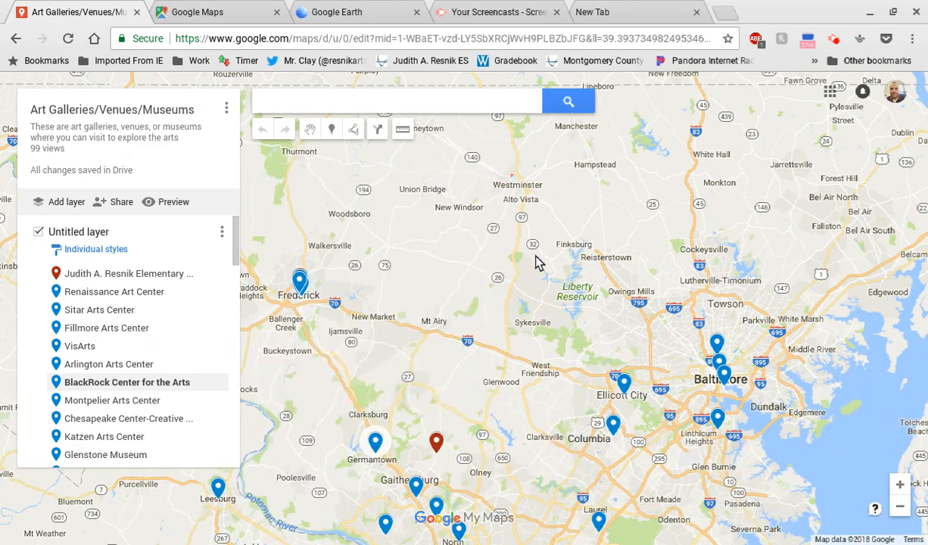
drag(526, 333, 547, 288)
click(427, 382)
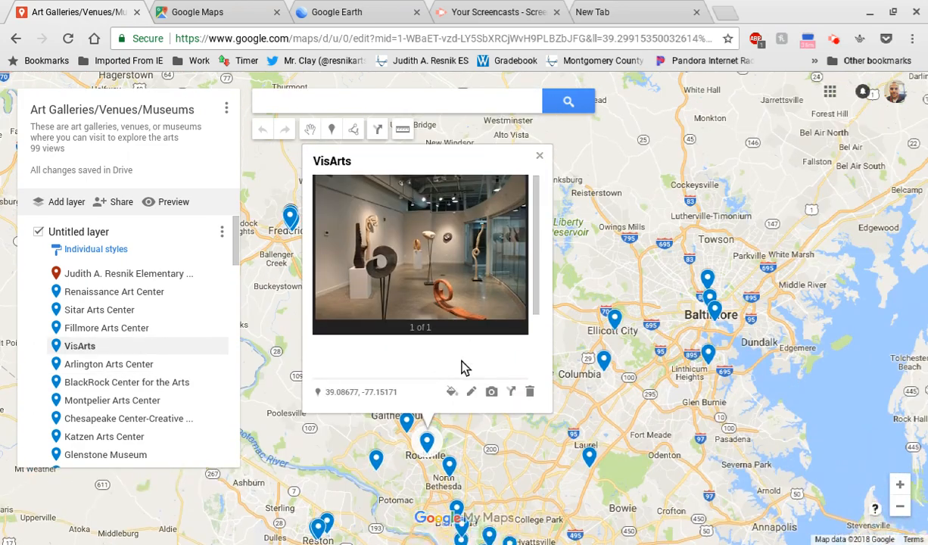
click(539, 156)
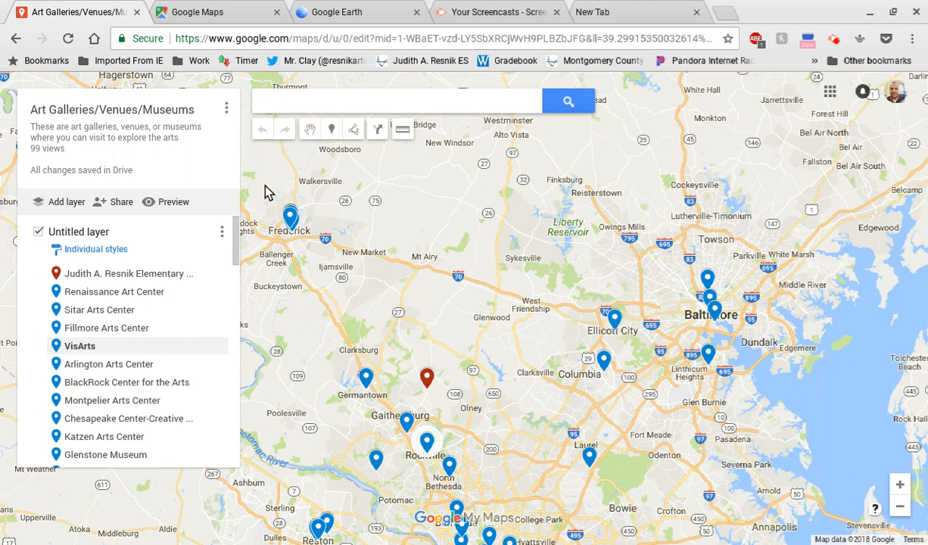
Step: Create a new map and add Lambeau Field to it by searching for "Greenay Packers Stadium"
click(16, 40)
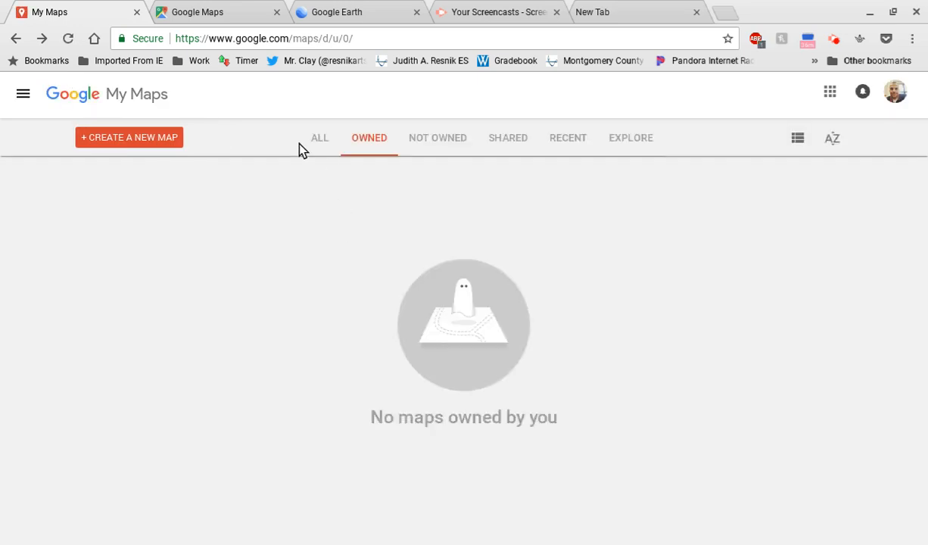
click(161, 142)
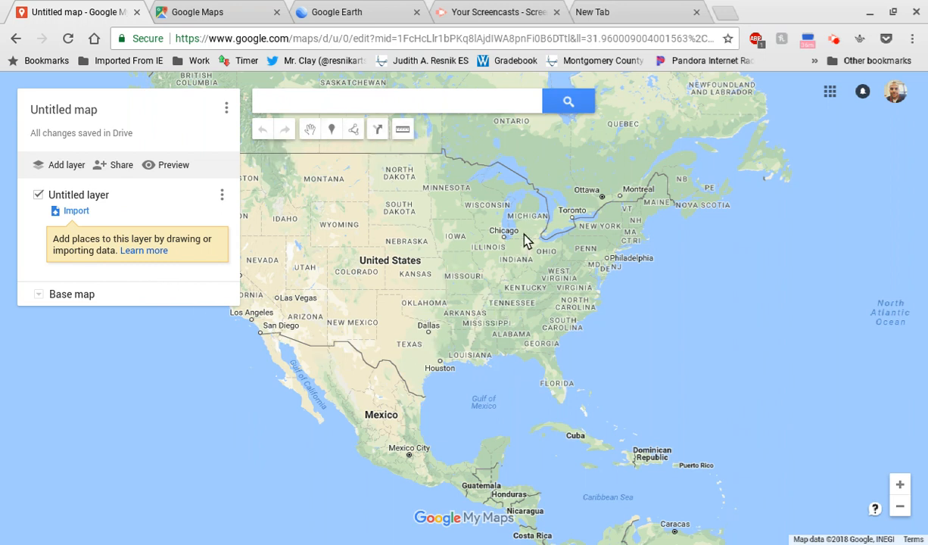
click(440, 104)
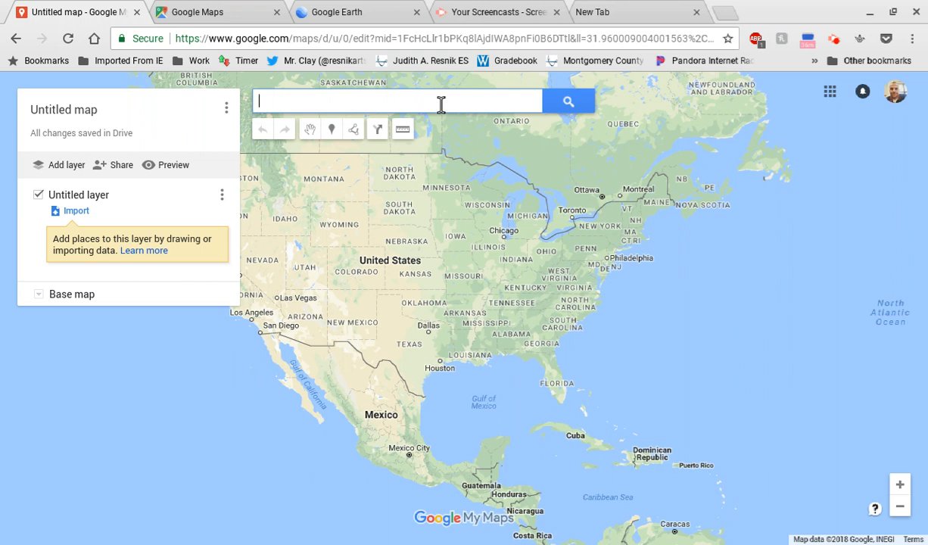
text(Green)
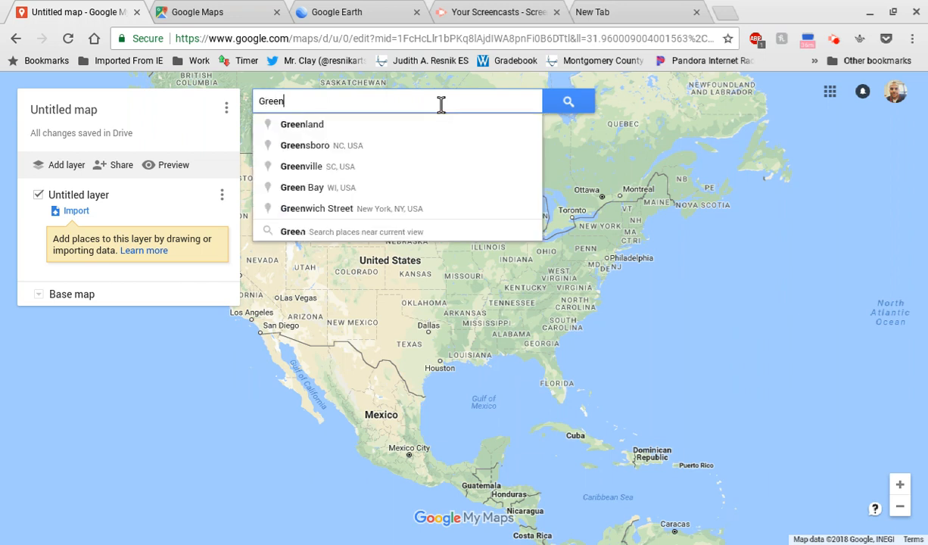
text(ay Packer)
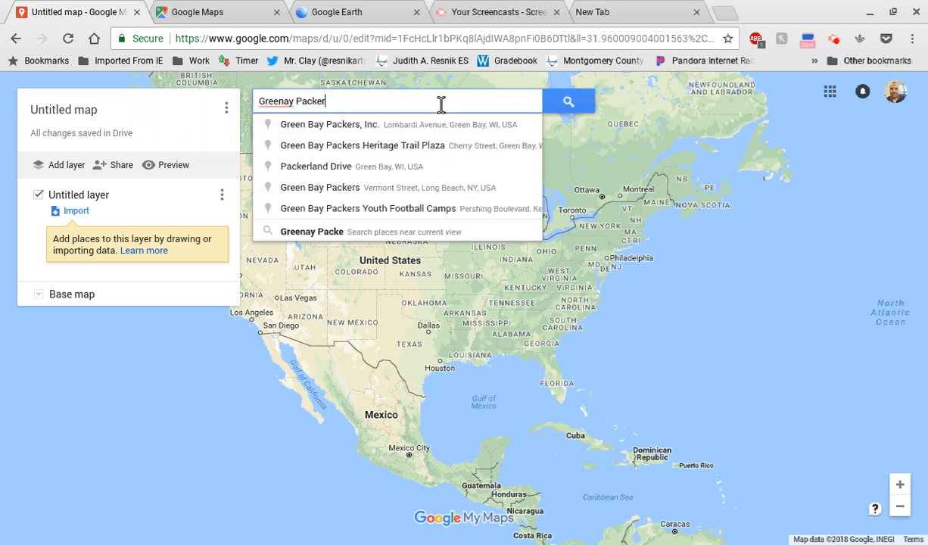
text(s Stadium)
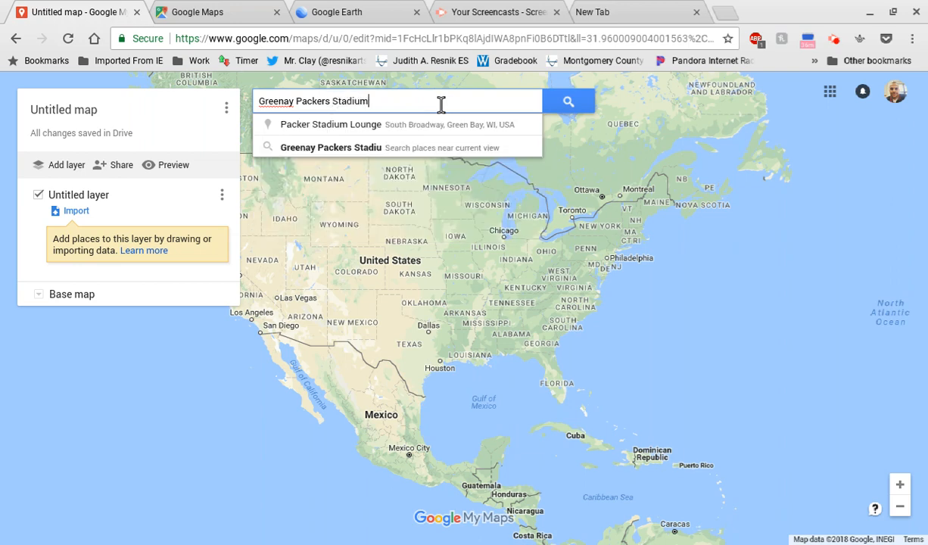
key(Return)
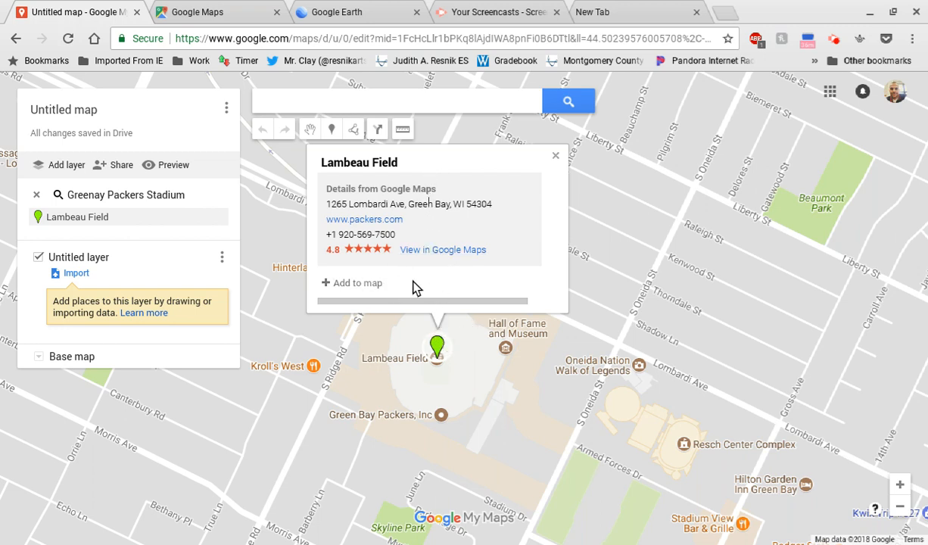
click(354, 284)
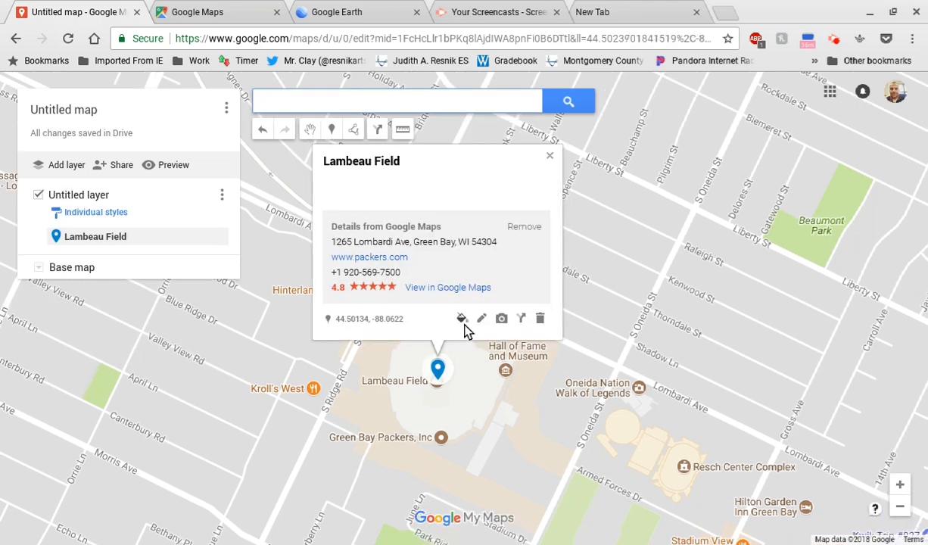
Step: Colour the Lambeau Field marker dark green and look at its editable title and description
click(462, 321)
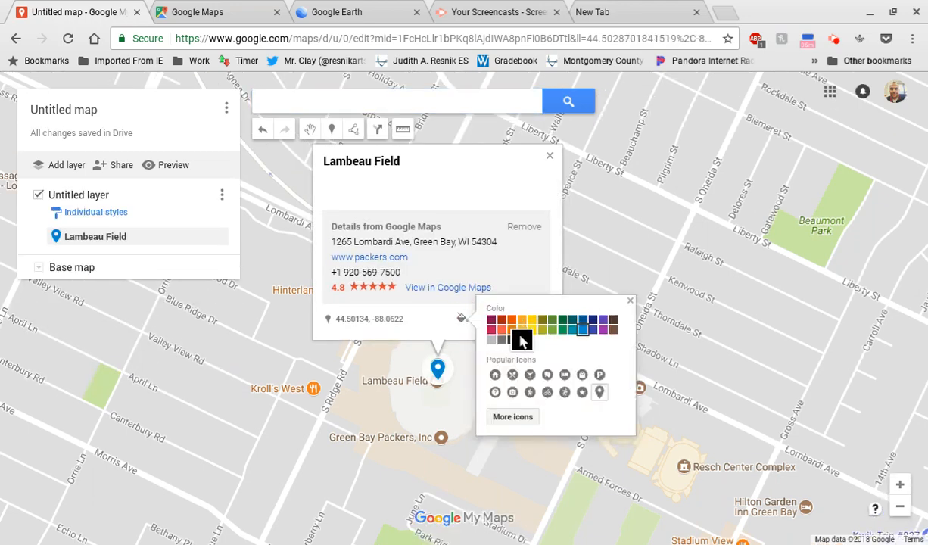
click(567, 321)
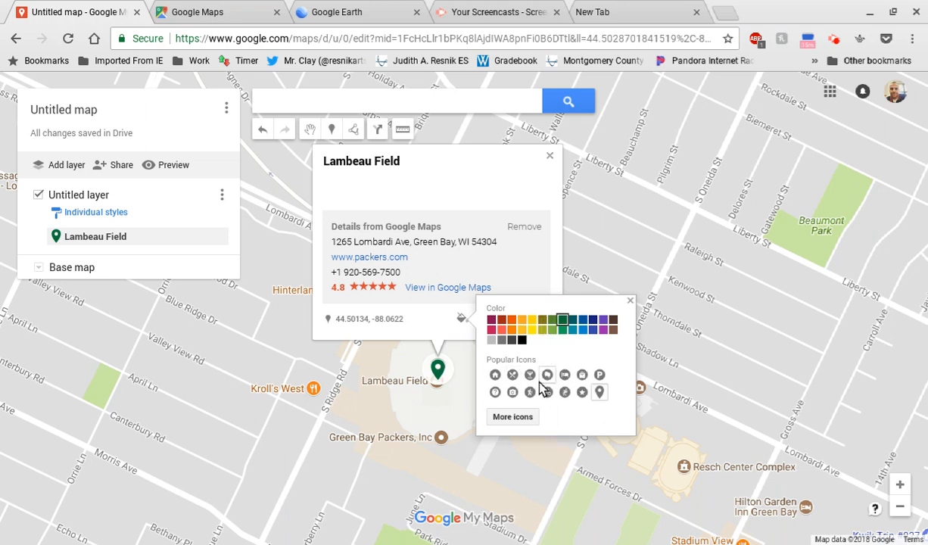
click(629, 301)
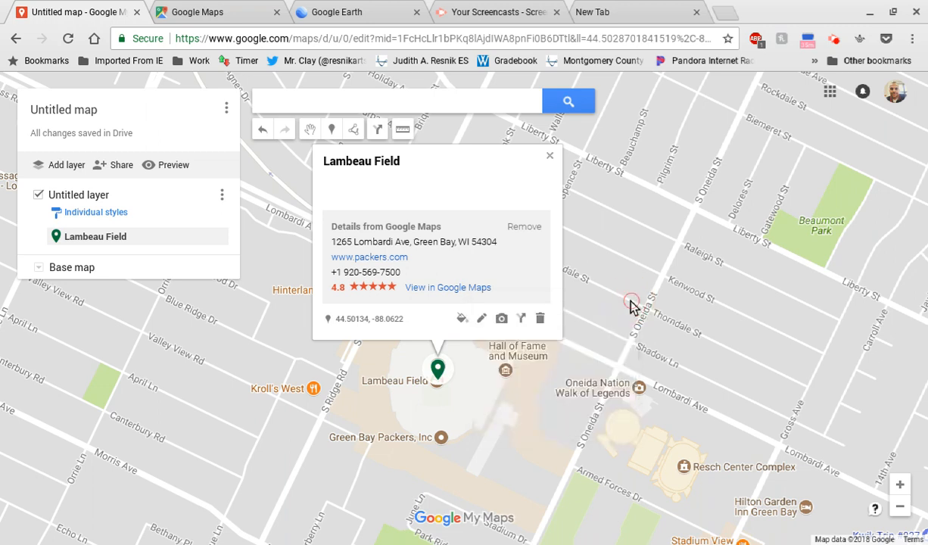
click(483, 318)
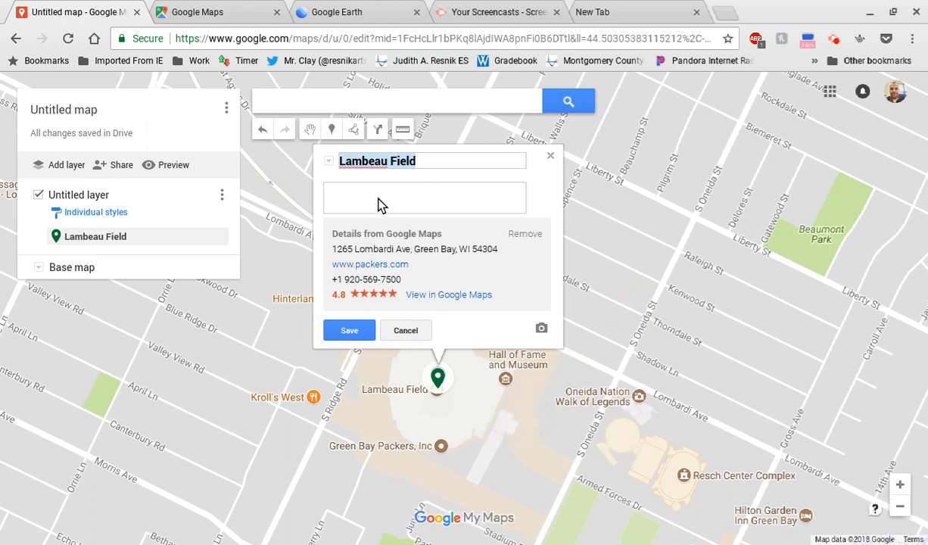
click(406, 330)
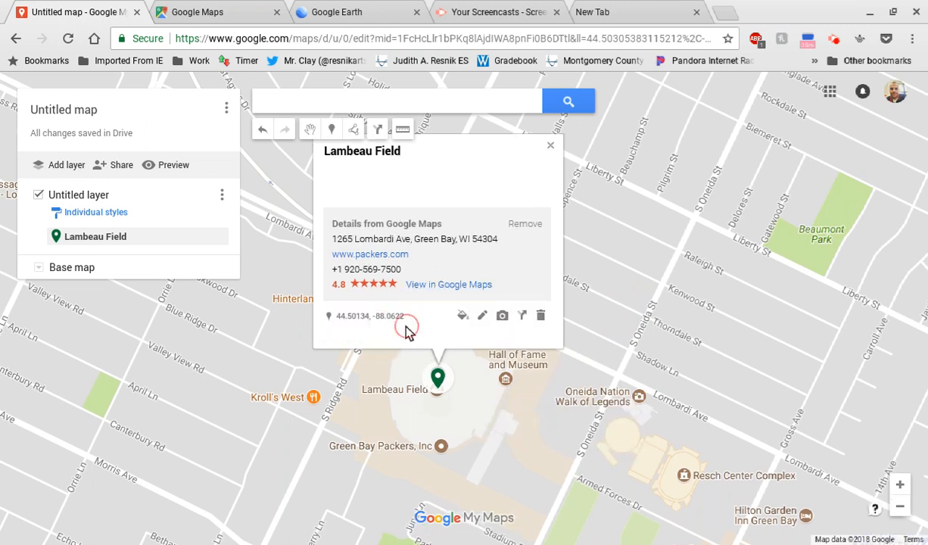
Step: Open the image chooser for the Lambeau Field marker and search Google Image Search for "Greenbay Packers"
click(502, 327)
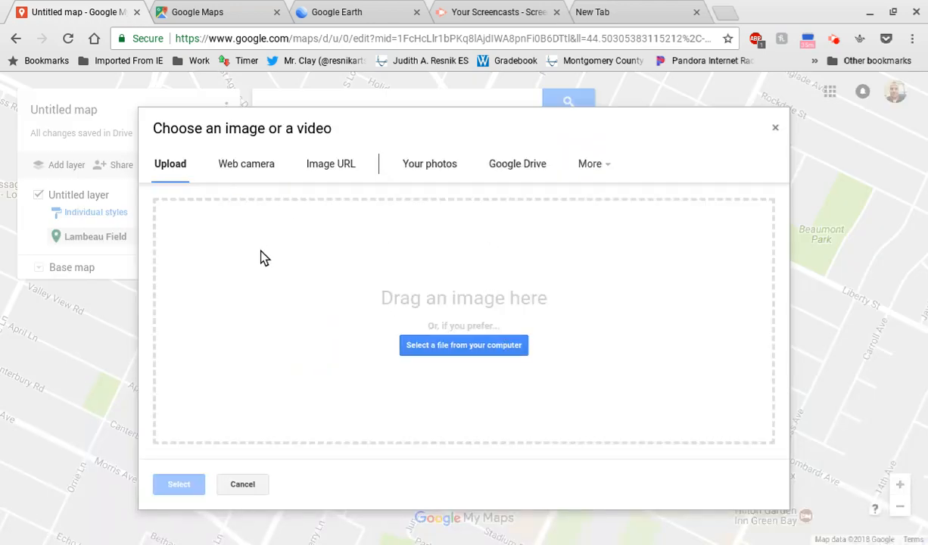
click(328, 168)
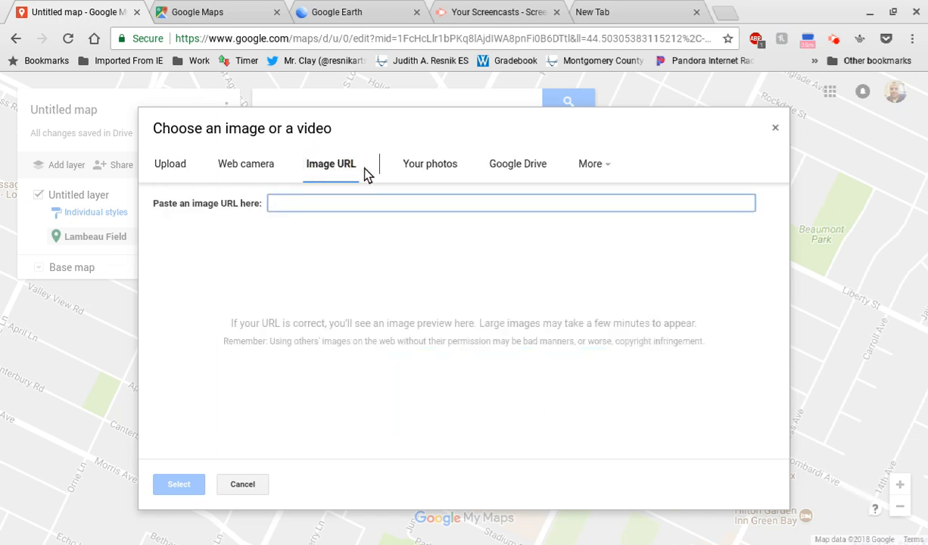
click(592, 166)
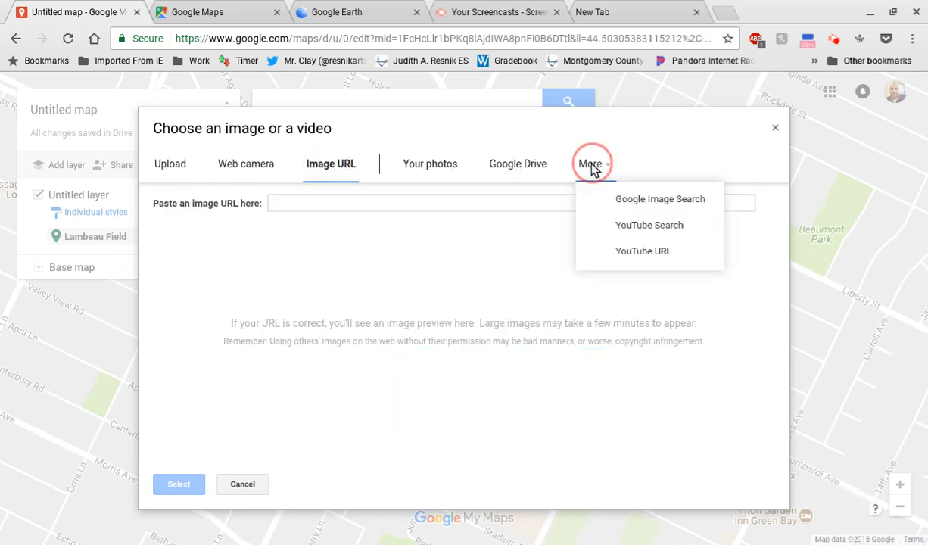
click(652, 205)
click(284, 206)
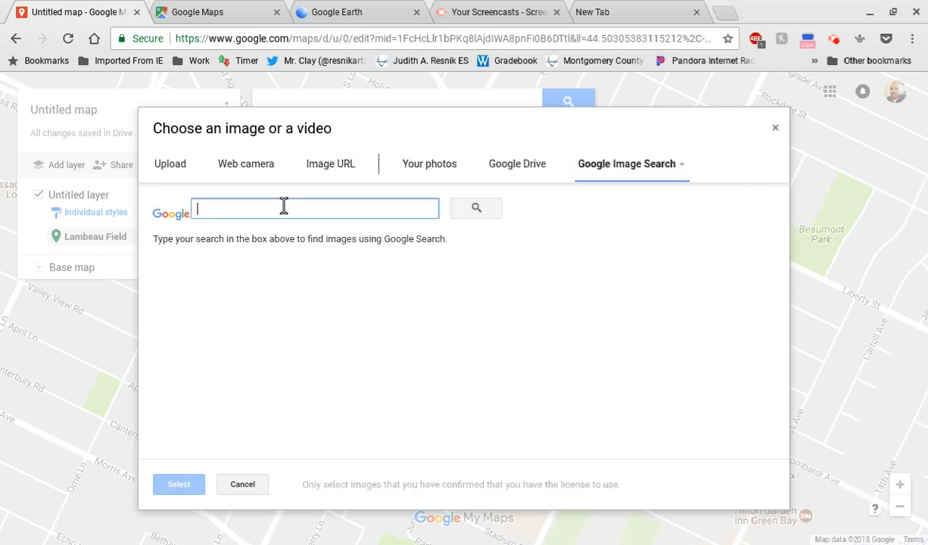
text(Greenbay P)
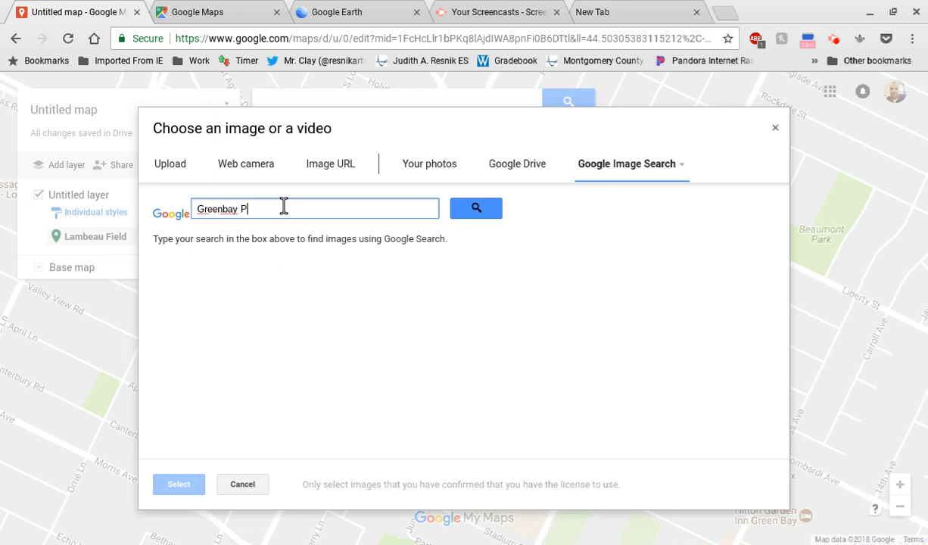
text(ackers)
key(Return)
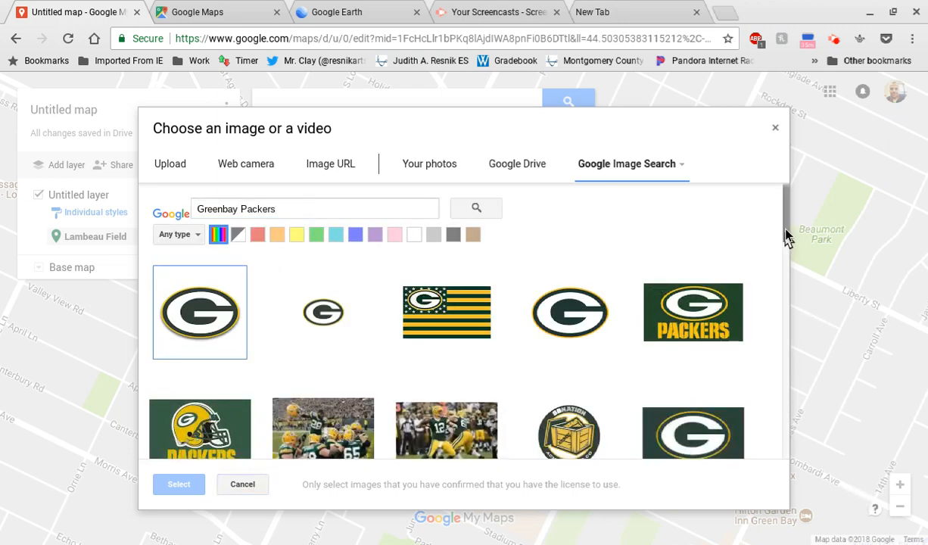
Step: Add the green Packers image with the yellow helmet to the Lambeau Field marker and save the marker
drag(787, 203, 787, 229)
scroll(767, 261, up, 1)
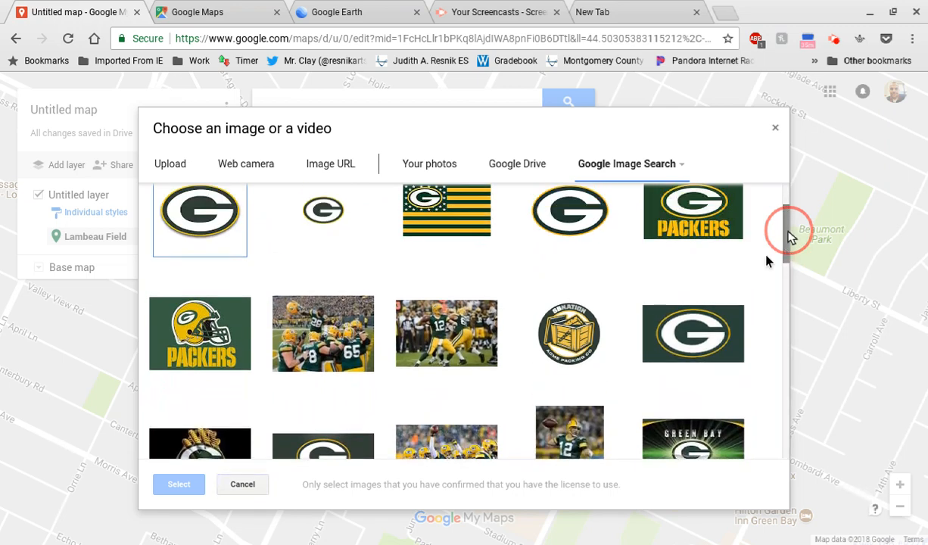
click(184, 324)
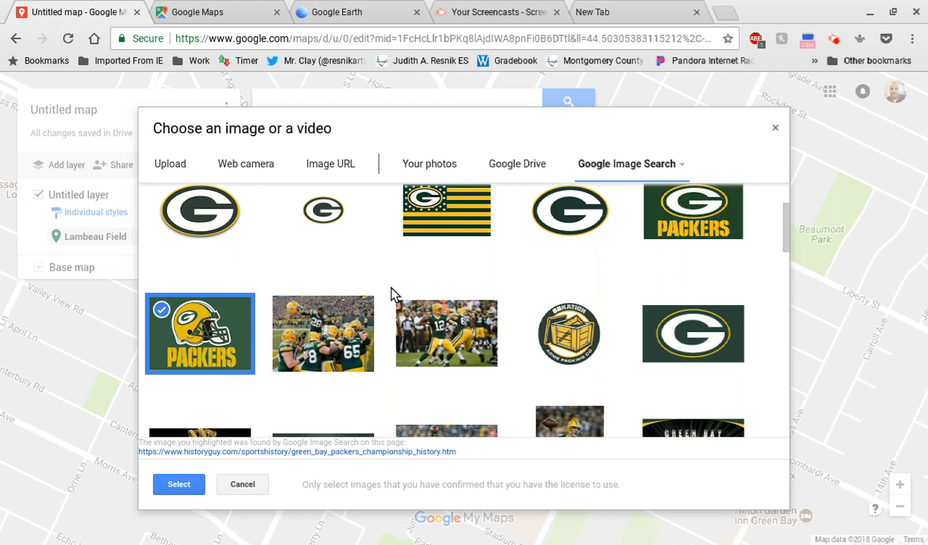
click(184, 485)
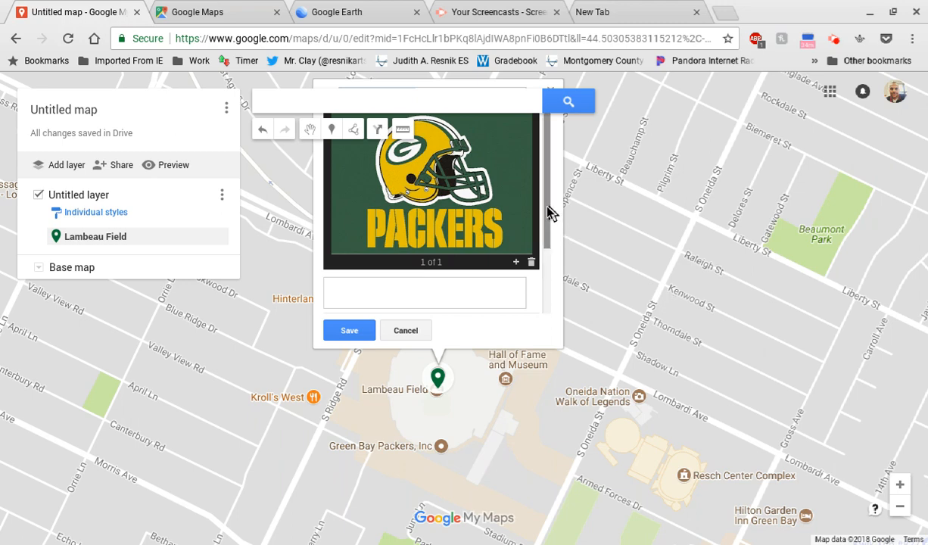
click(354, 330)
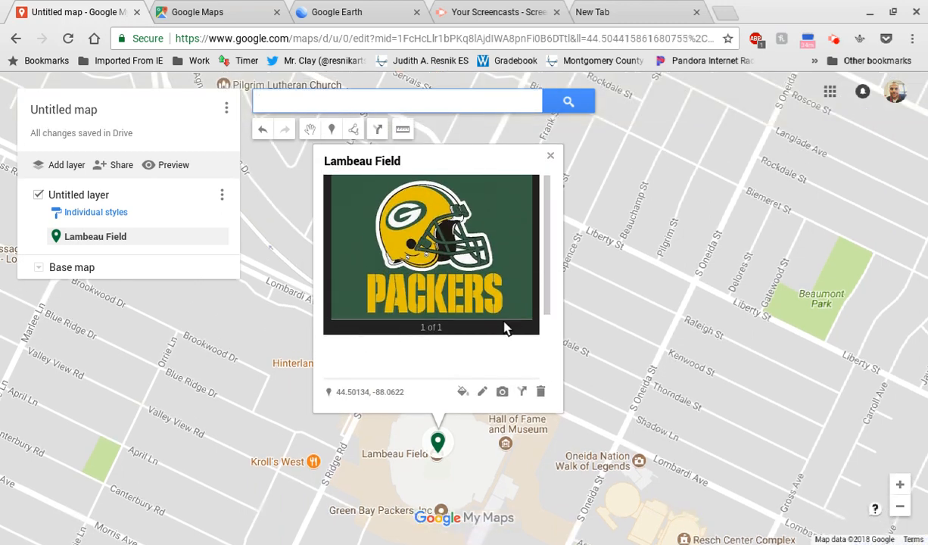
Step: Review the Lambeau Field marker's image and Google Maps details, including after closing and reopening its info card
click(547, 304)
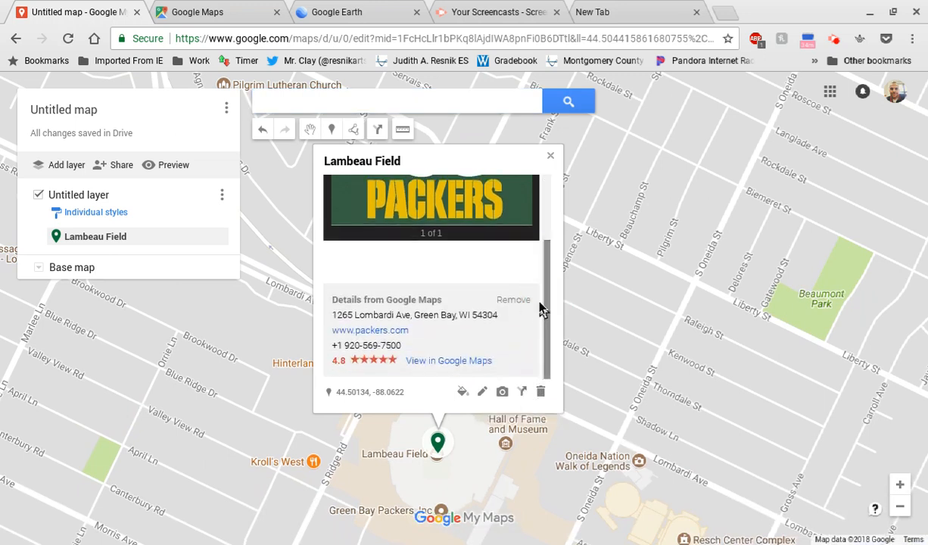
click(547, 303)
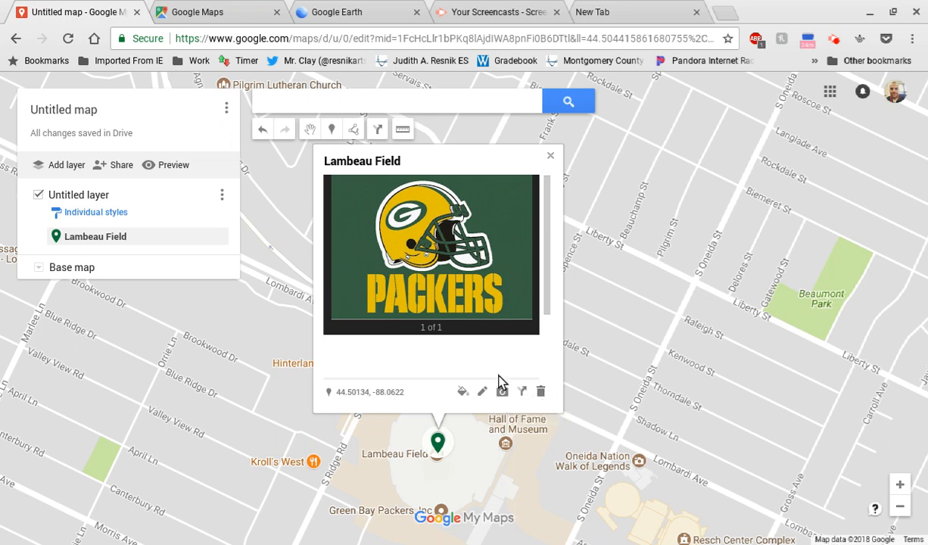
click(562, 212)
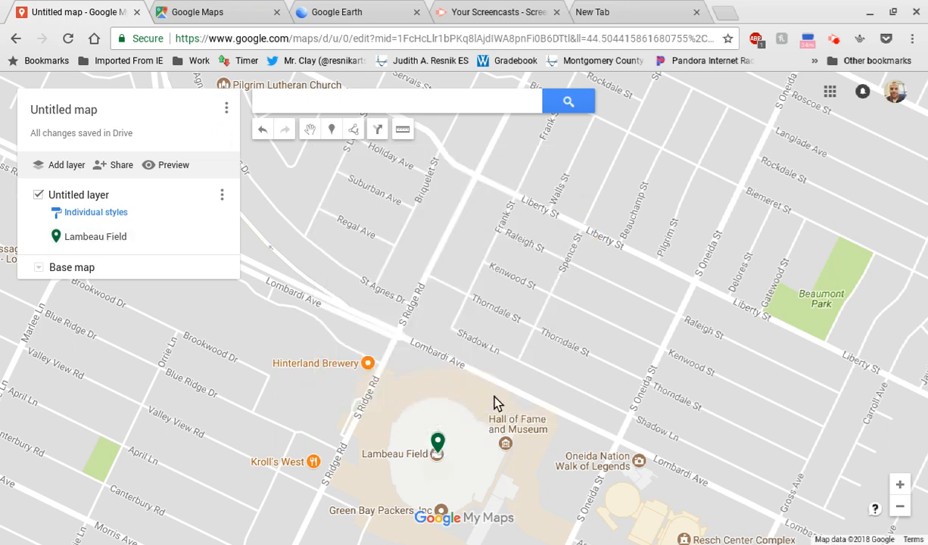
drag(497, 387, 526, 250)
click(468, 306)
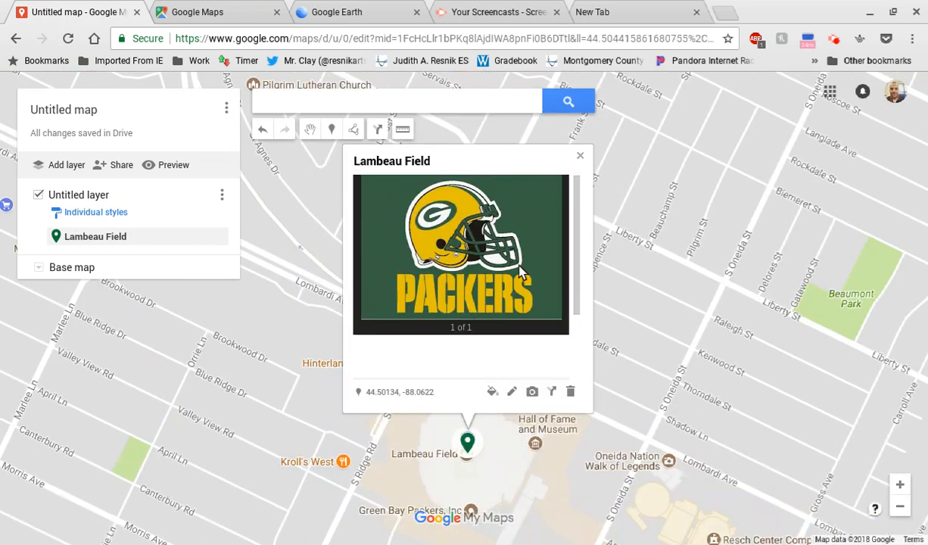
scroll(579, 265, down, 2)
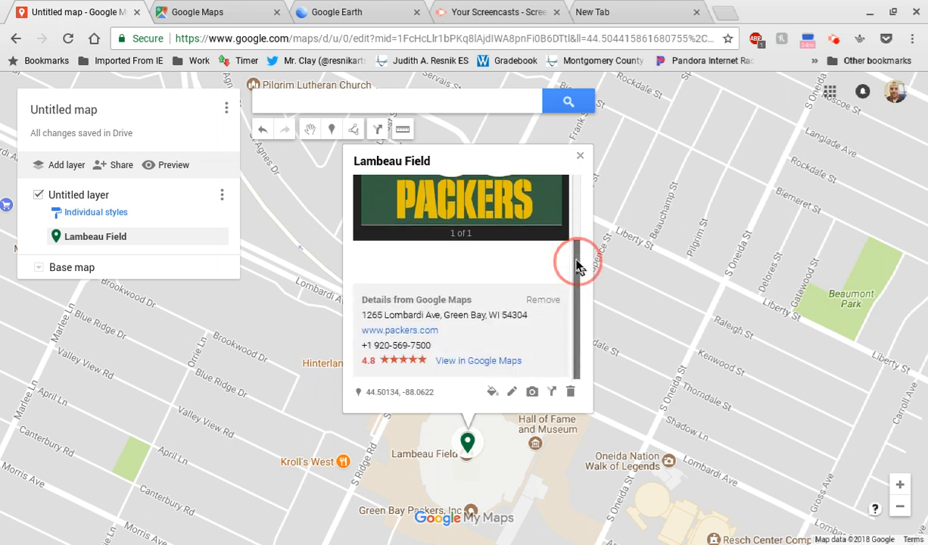
click(626, 354)
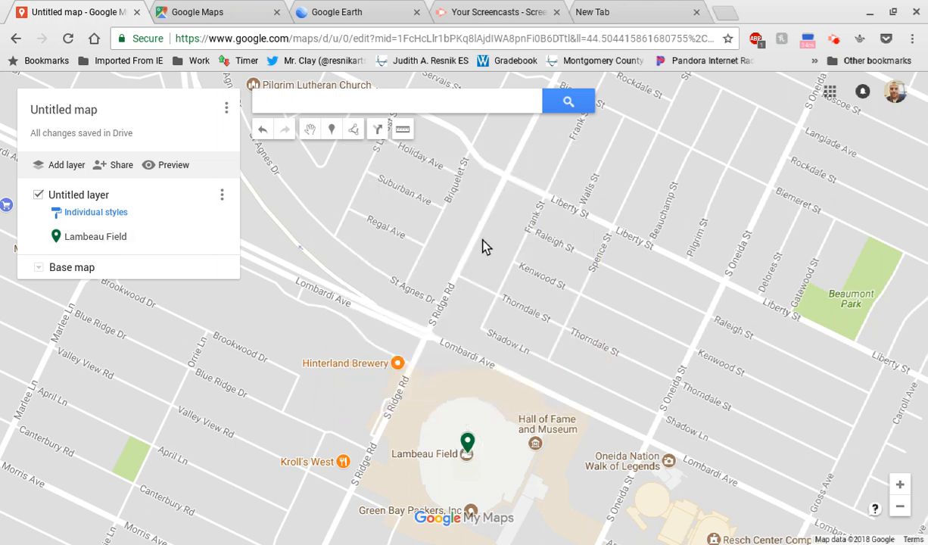
Step: Search for "Redskins Stadium", choose FedExField in Landover, MD, and add it to the map
click(369, 105)
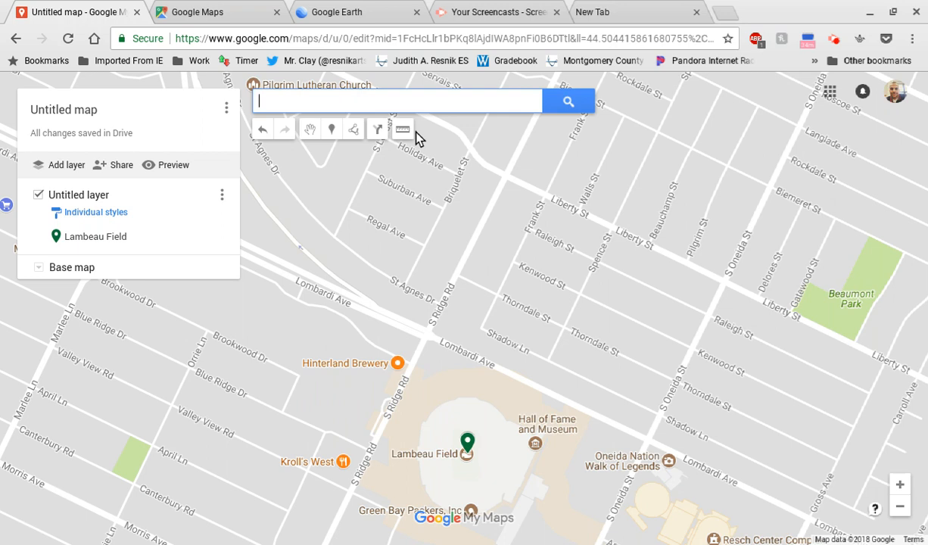
text(Redskins)
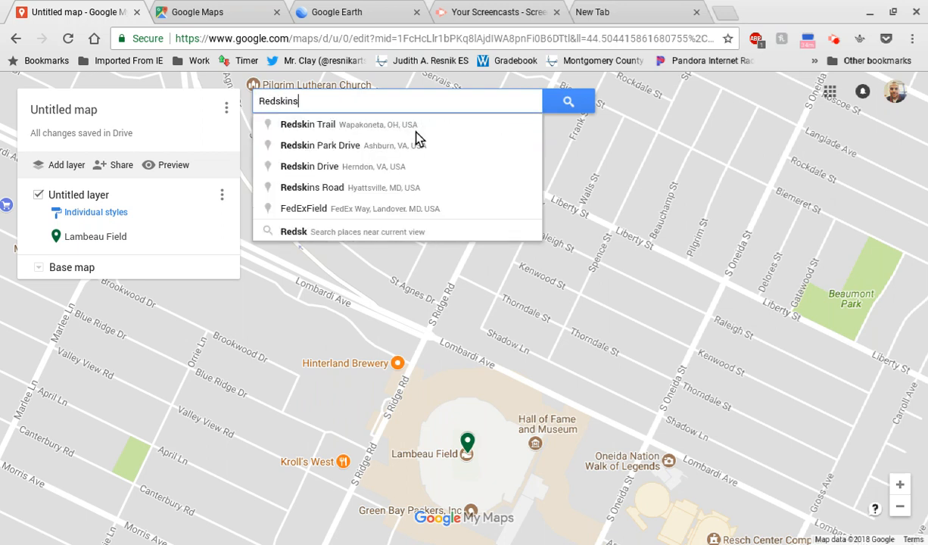
text( Stadium)
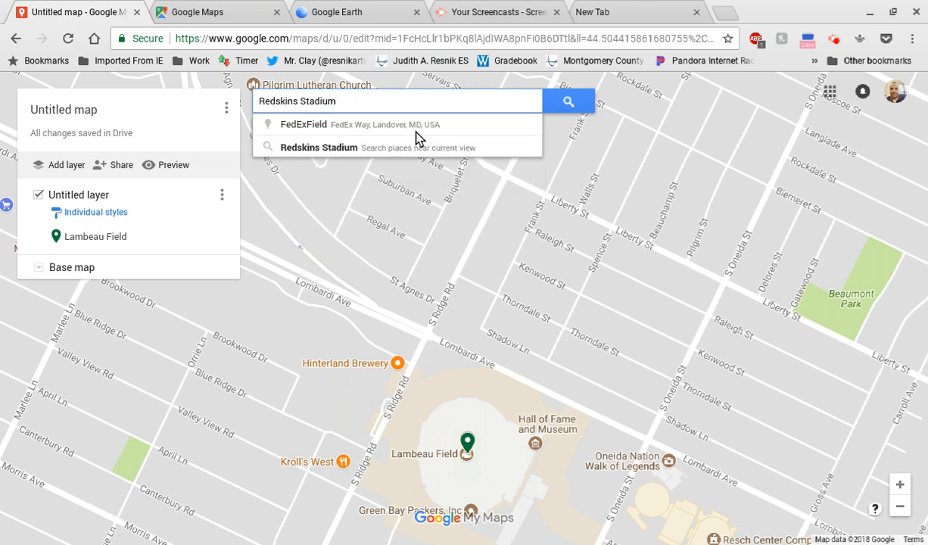
click(379, 129)
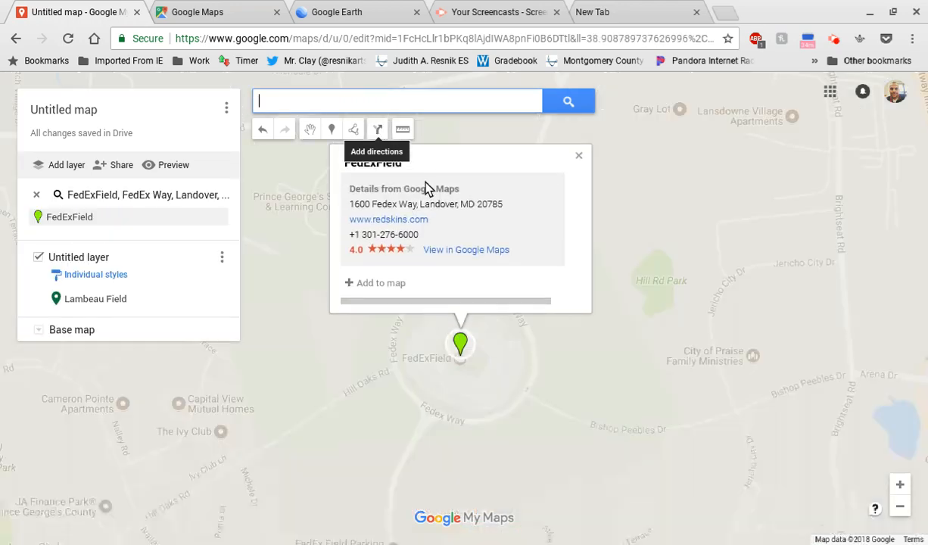
click(381, 283)
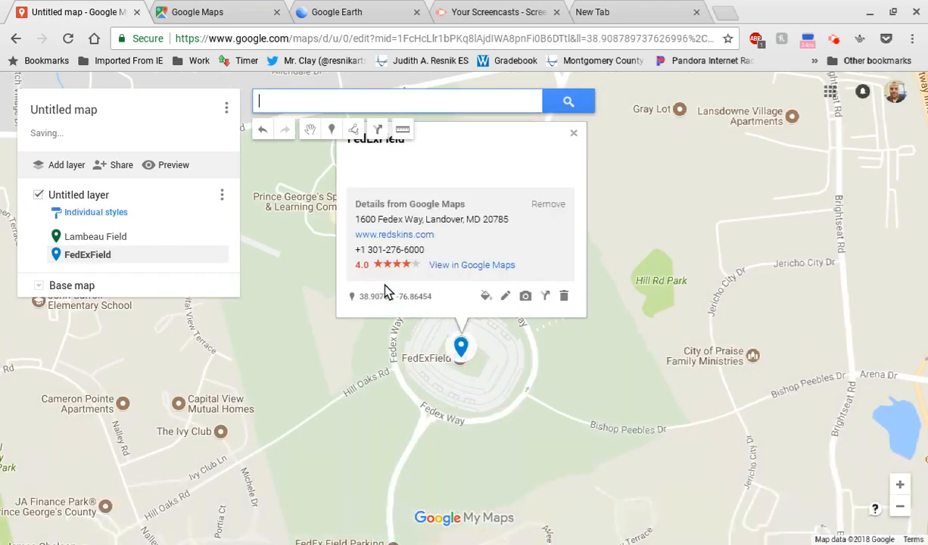
Step: Colour the FedExField marker yellow
click(485, 318)
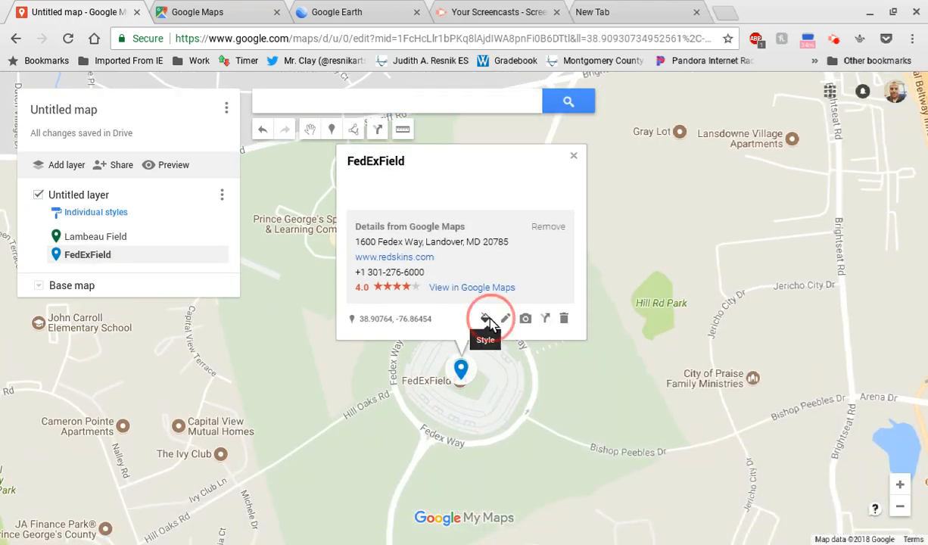
click(556, 319)
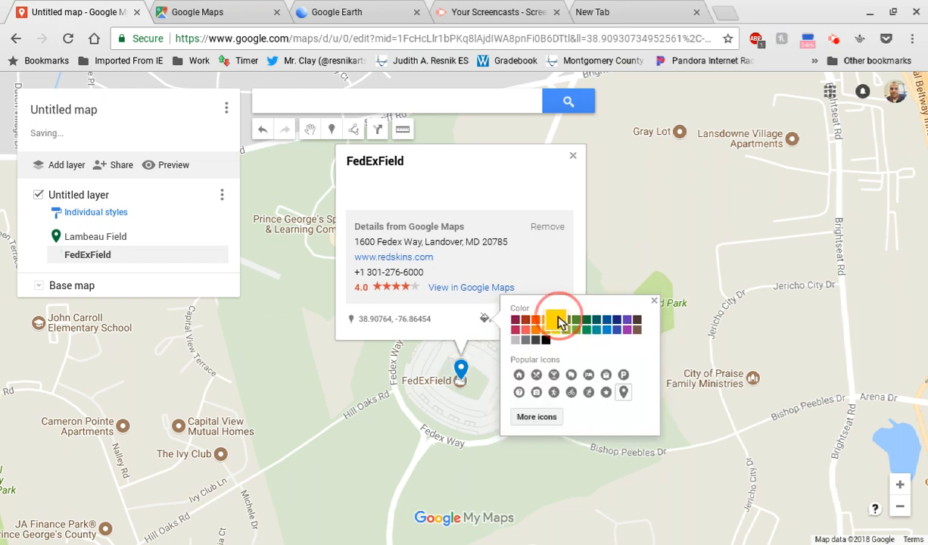
click(579, 252)
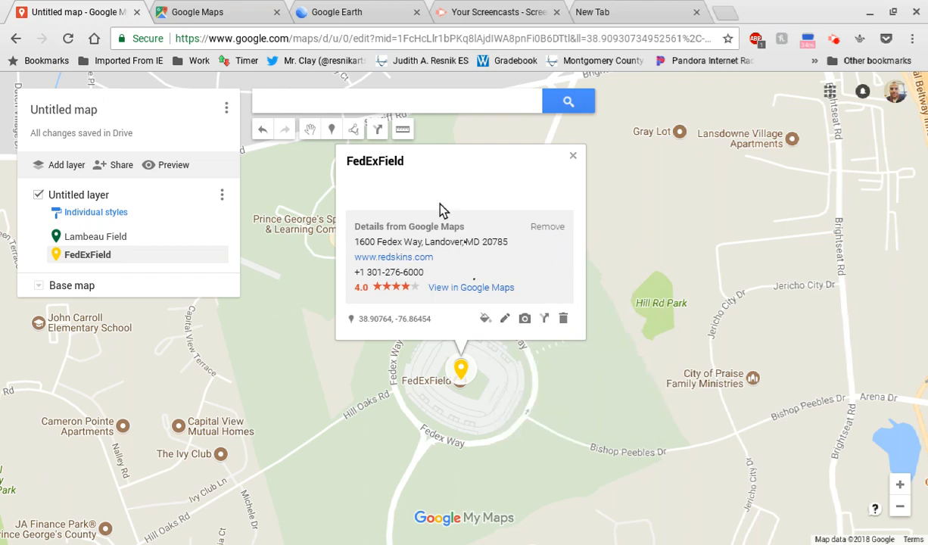
Step: Open the image chooser for the FedExField marker and search Google Image Search for "Redskins Football"
click(526, 319)
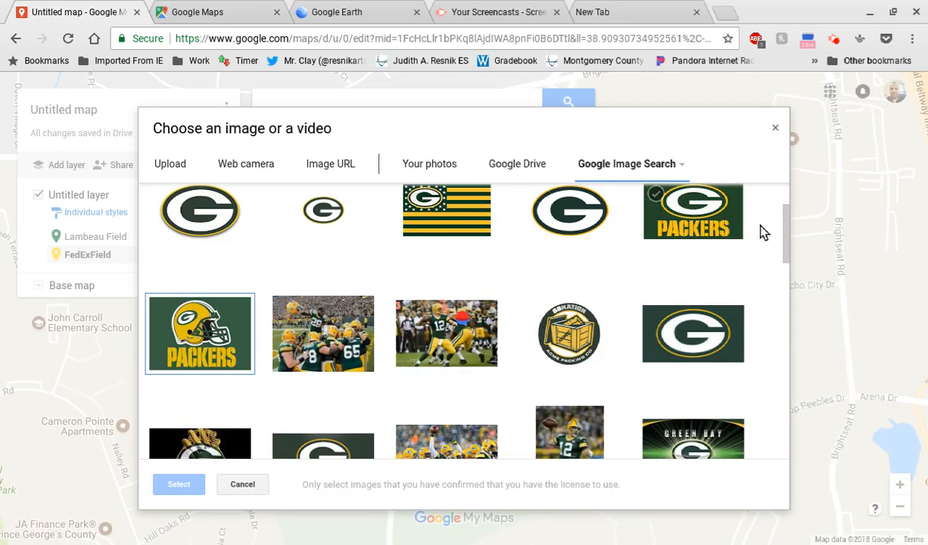
drag(786, 239, 788, 224)
double_click(332, 206)
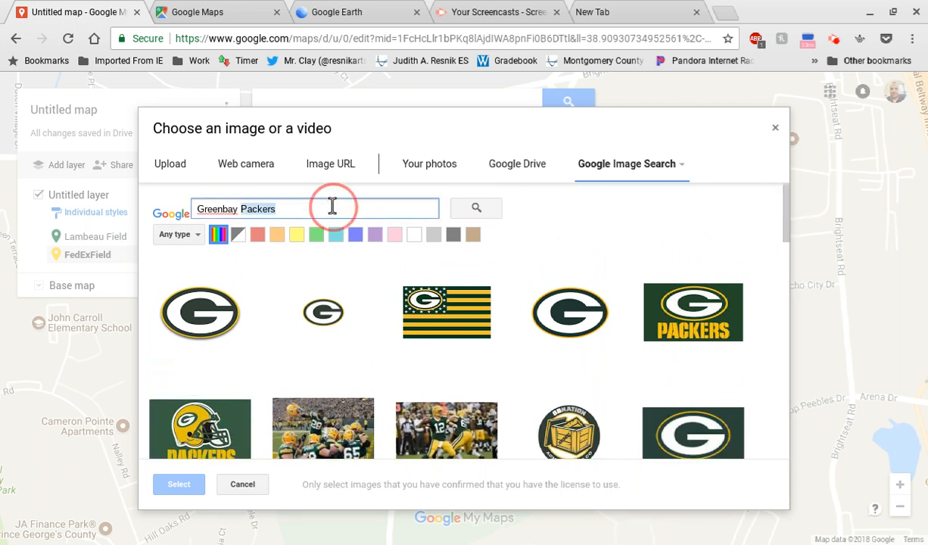
triple_click(332, 206)
text(Redskins Football)
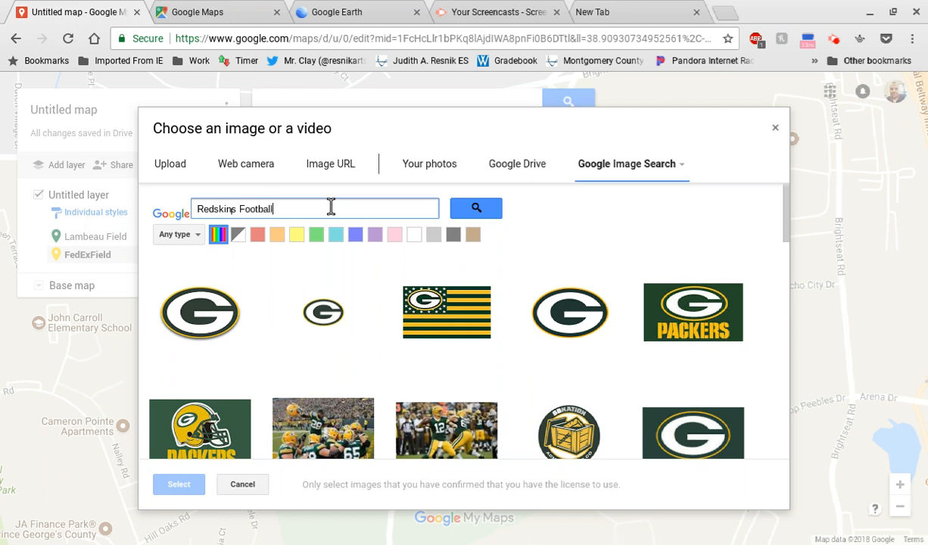
key(Return)
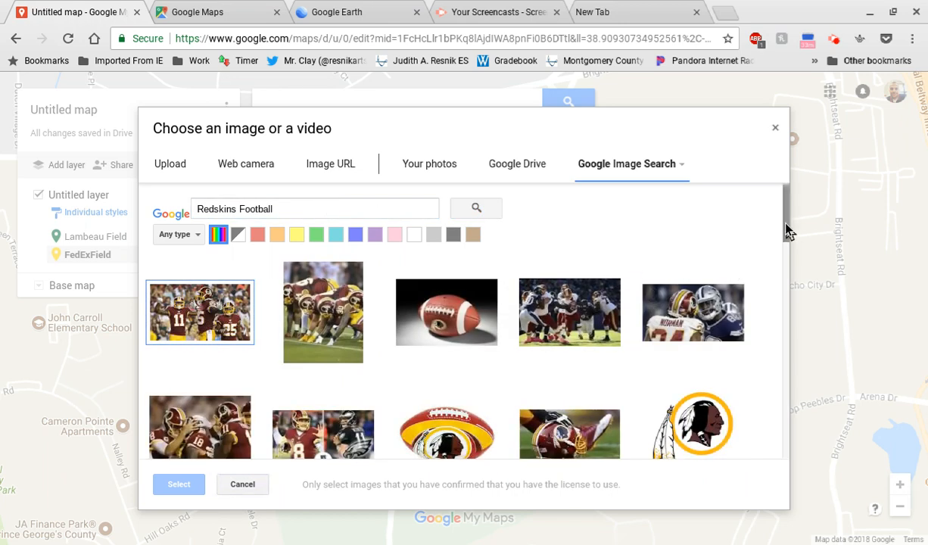
Step: Try to add the round Redskins logo with feathers to the FedExField marker, and save the marker
drag(785, 224, 785, 199)
click(697, 310)
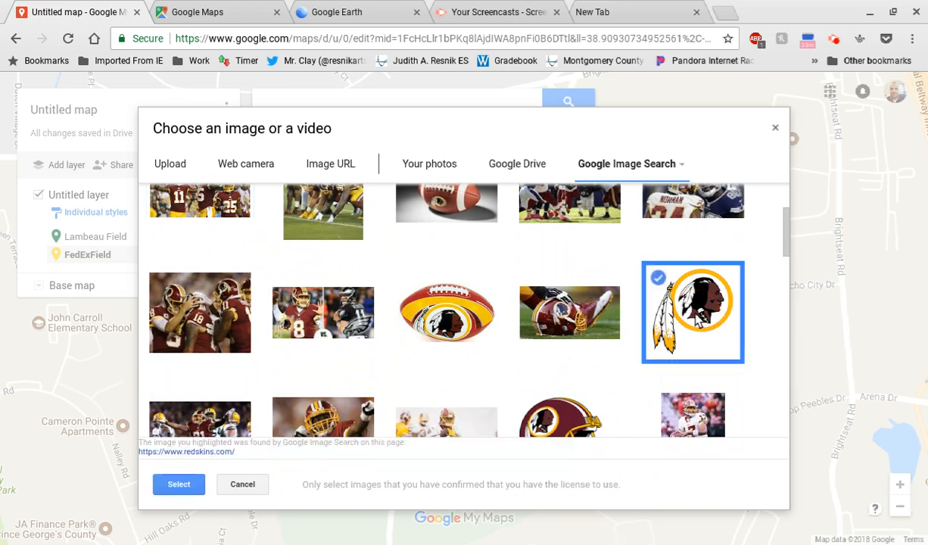
click(193, 487)
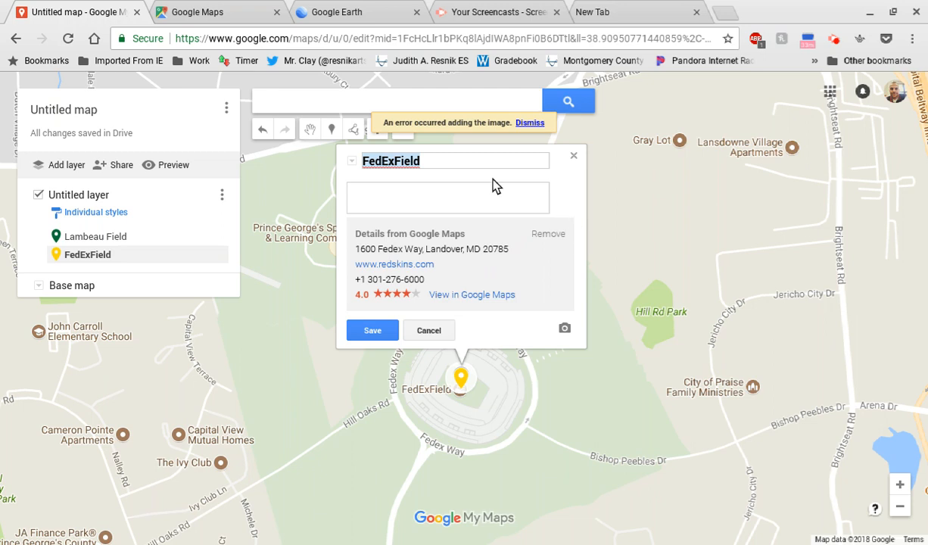
click(530, 124)
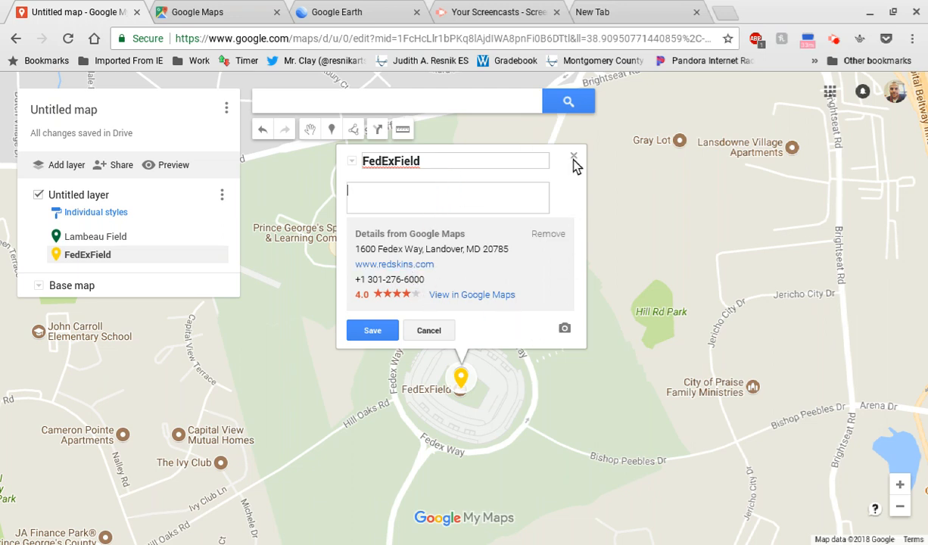
click(383, 328)
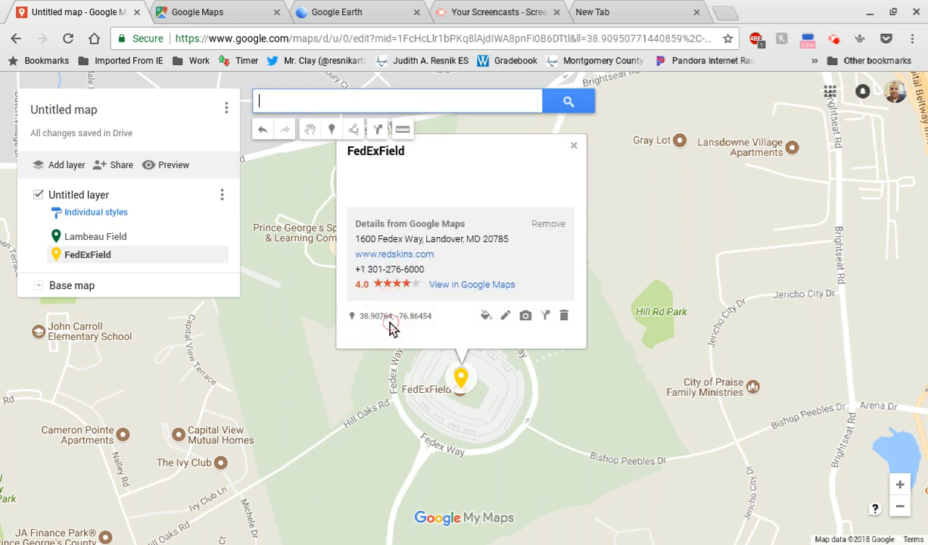
Step: Retry adding the same Redskins logo from the image search to the FedExField marker and dismiss the notice
click(526, 328)
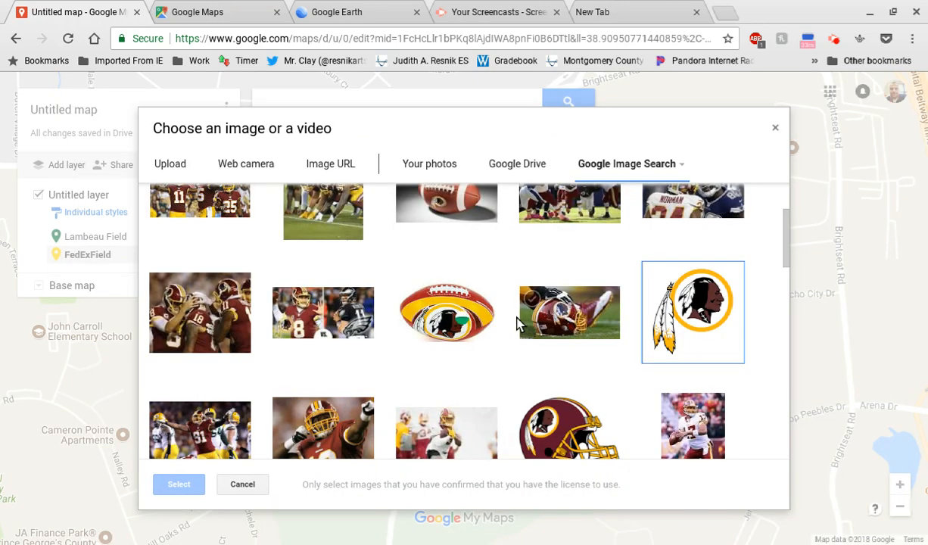
click(693, 312)
click(179, 485)
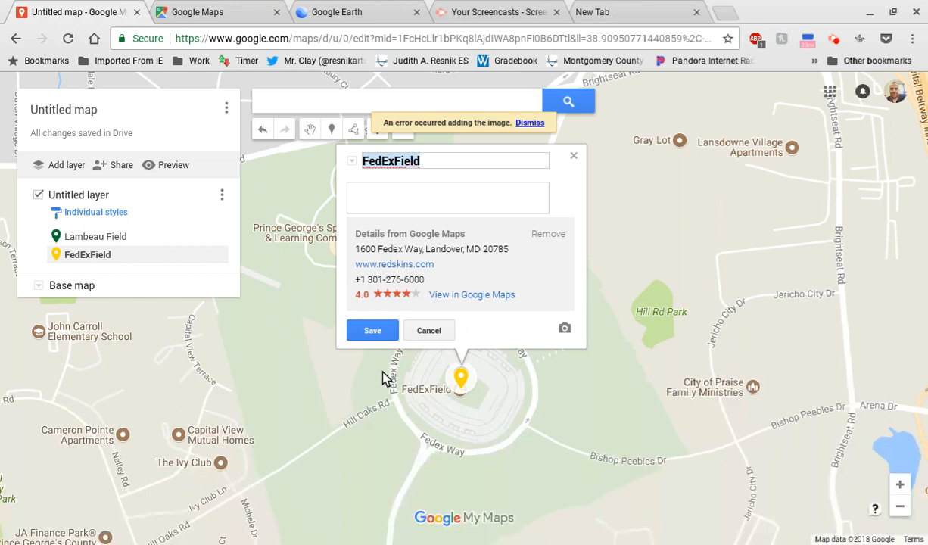
click(529, 123)
click(458, 212)
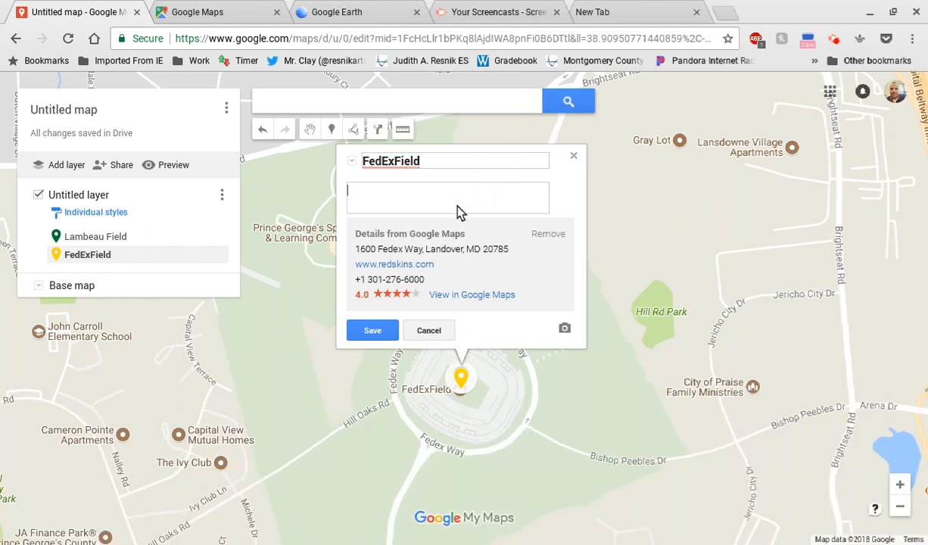
Step: Add the burgundy Redskins helmet picture from the Google Image Search results to the FedExField marker and save the marker
click(429, 330)
click(526, 327)
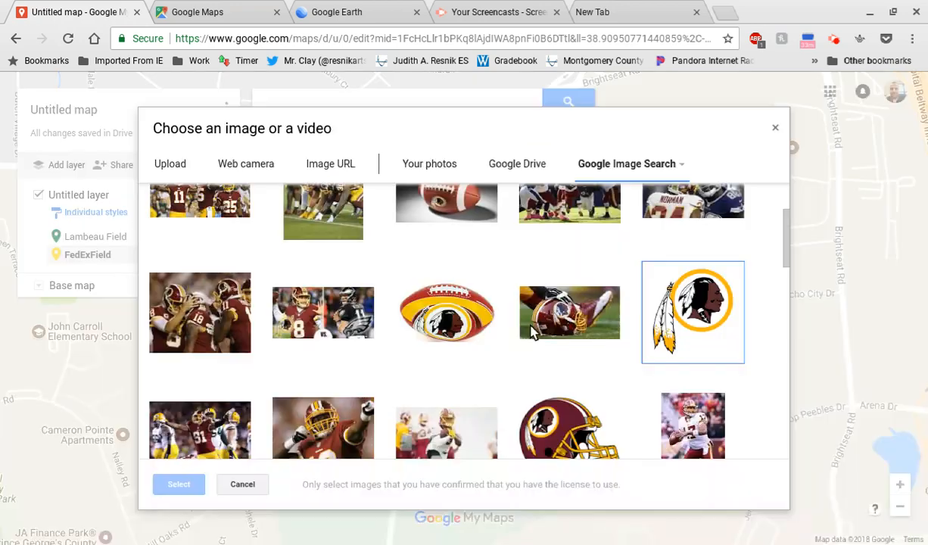
scroll(785, 235, down, 2)
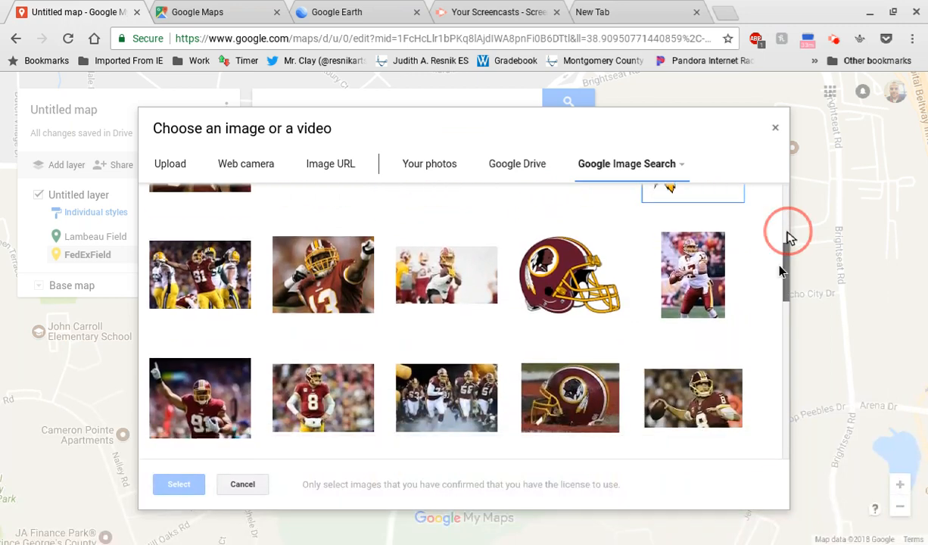
click(530, 284)
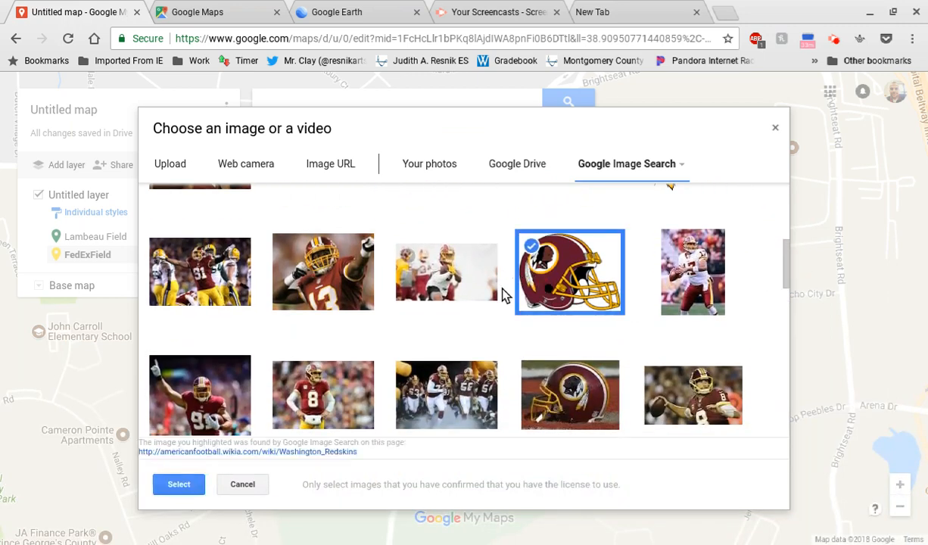
click(181, 484)
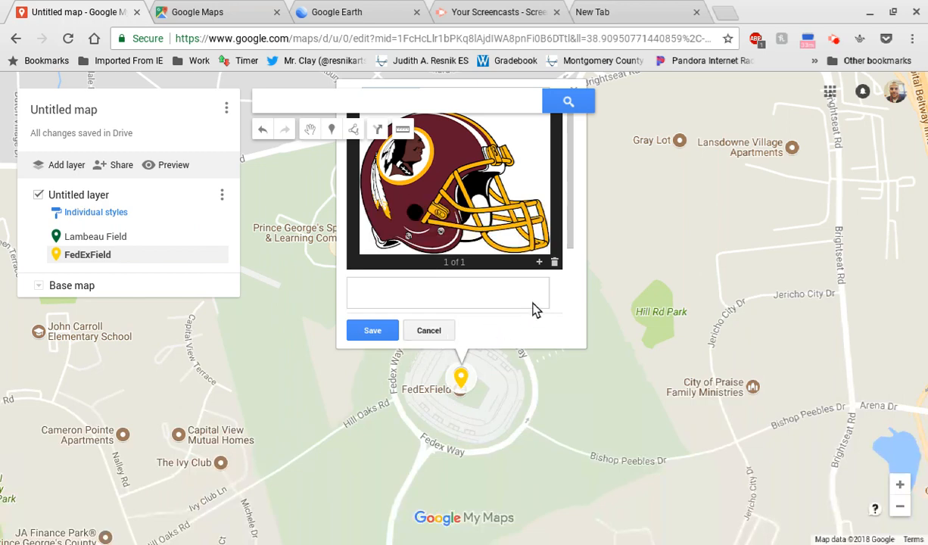
click(583, 209)
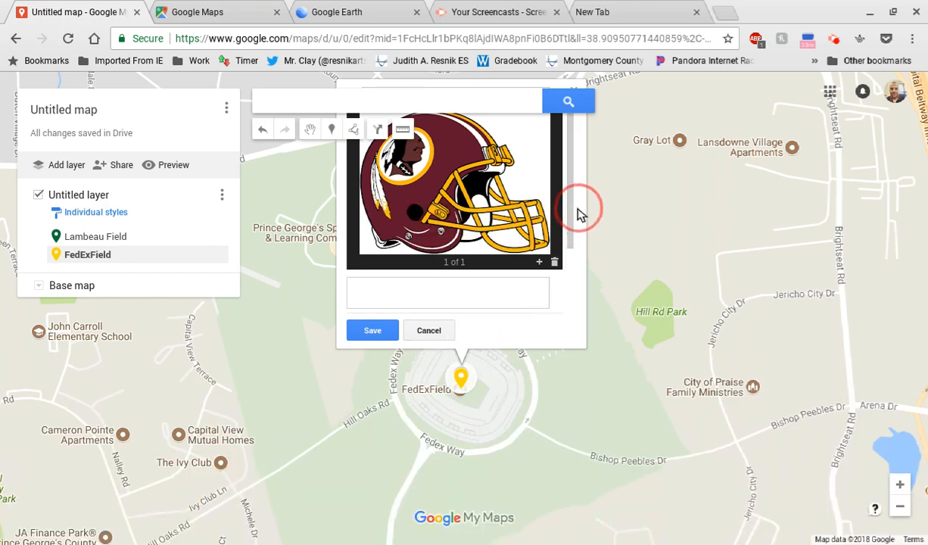
click(371, 330)
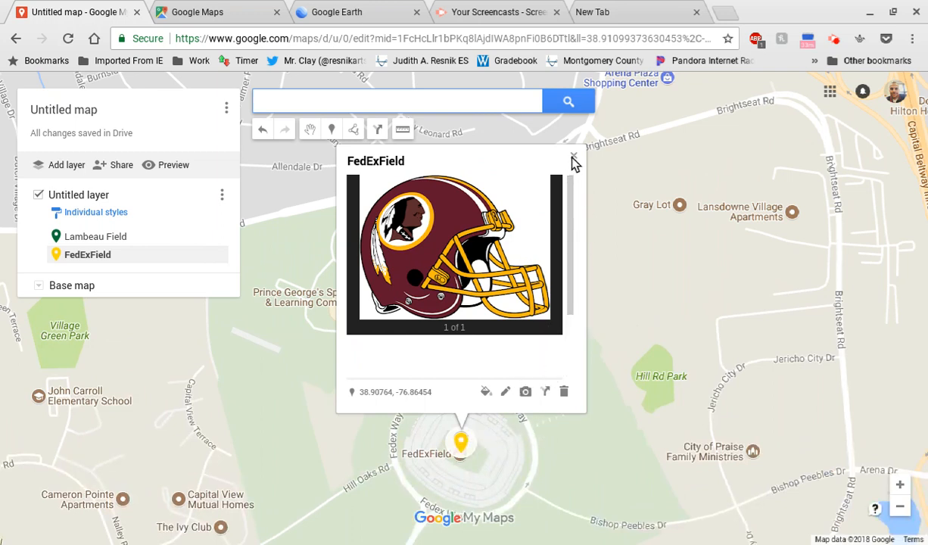
Step: Create driving directions to FedExField with the existing Lambeau Field marker as the starting point
click(545, 392)
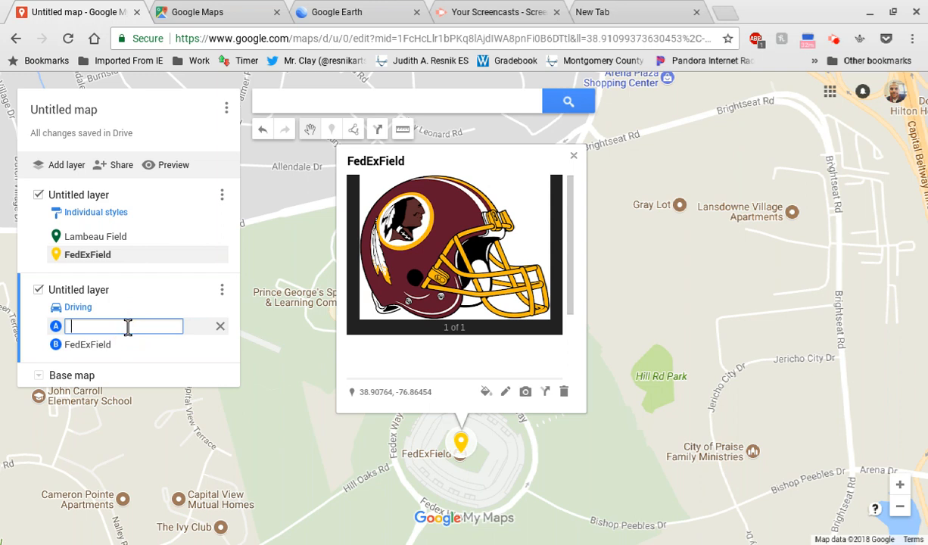
text(ambeau)
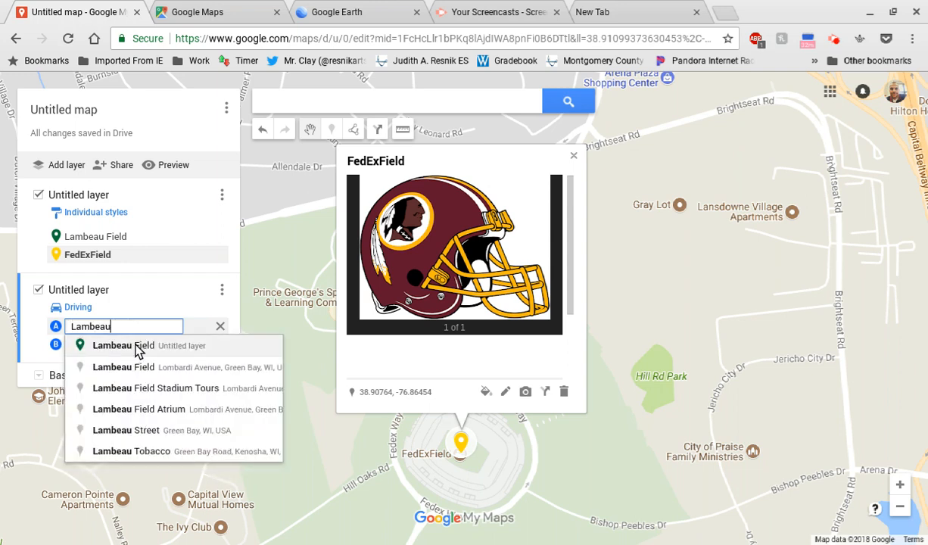
click(137, 346)
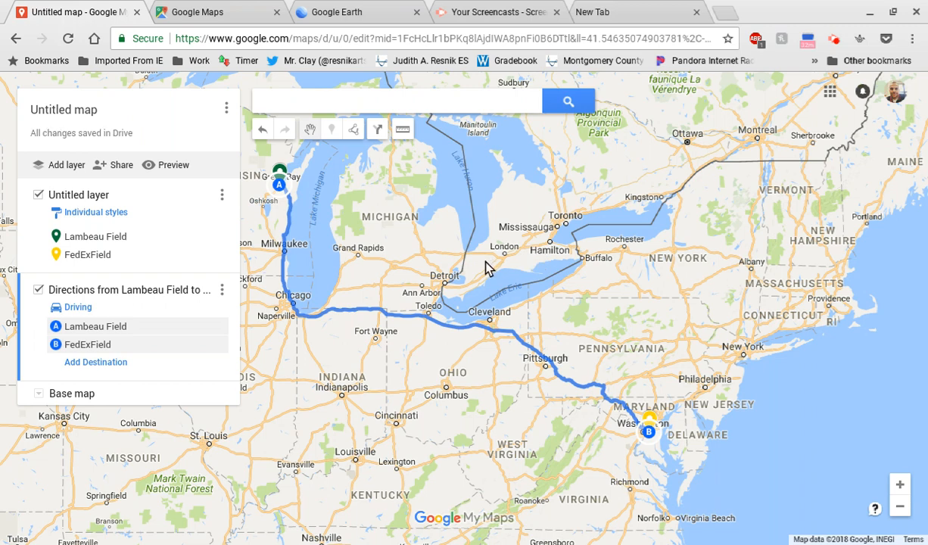
Step: Delete the layer holding the directions from Lambeau Field to FedExField and confirm the deletion
drag(506, 253, 556, 235)
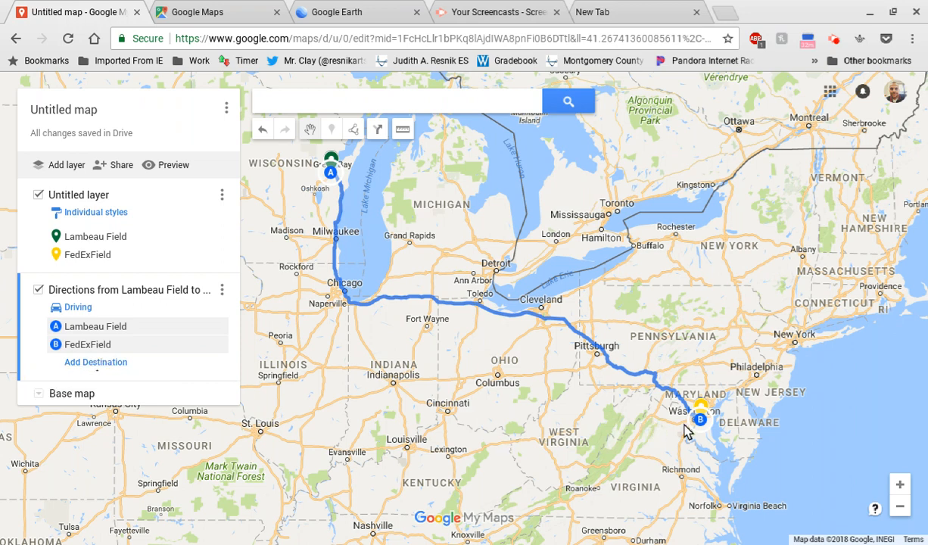
click(221, 290)
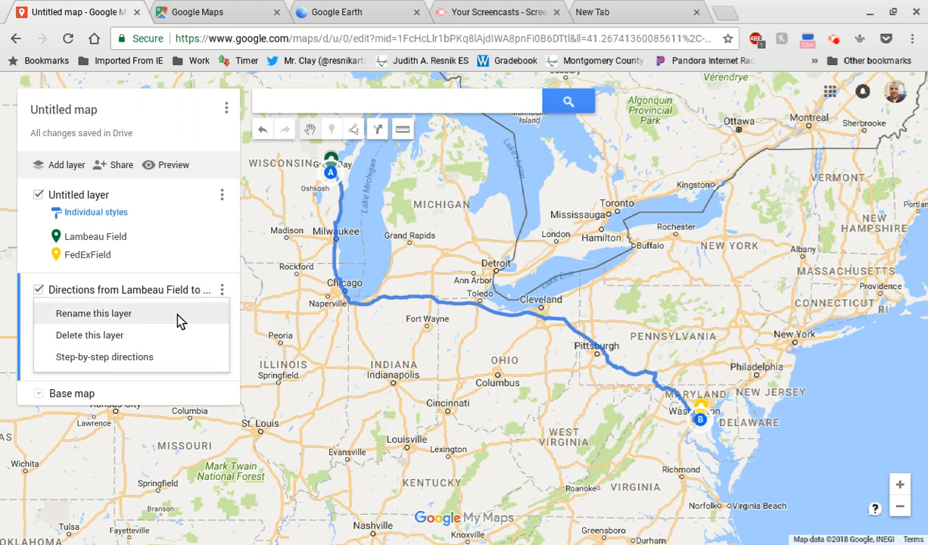
click(125, 336)
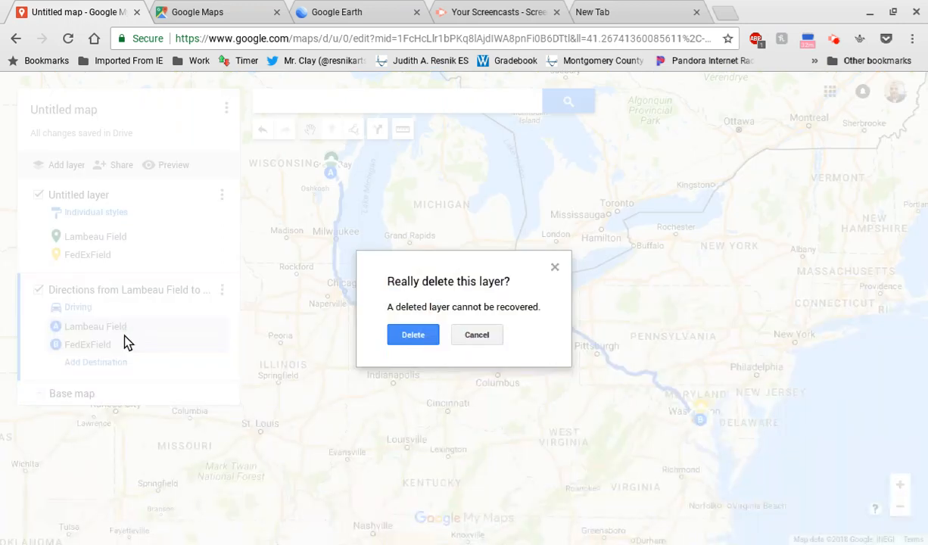
click(400, 338)
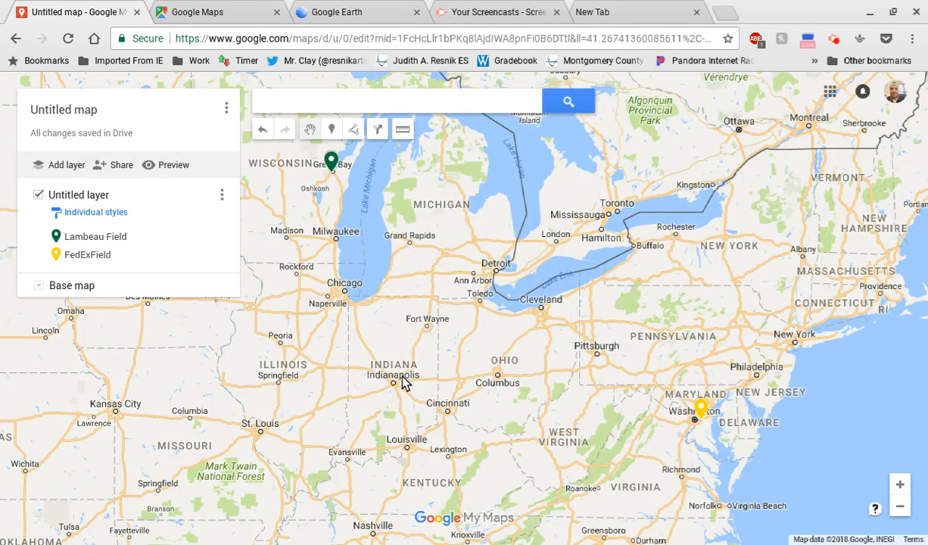
Step: Show the whole United States and switch the base map to satellite imagery
scroll(180, 441, down, 2)
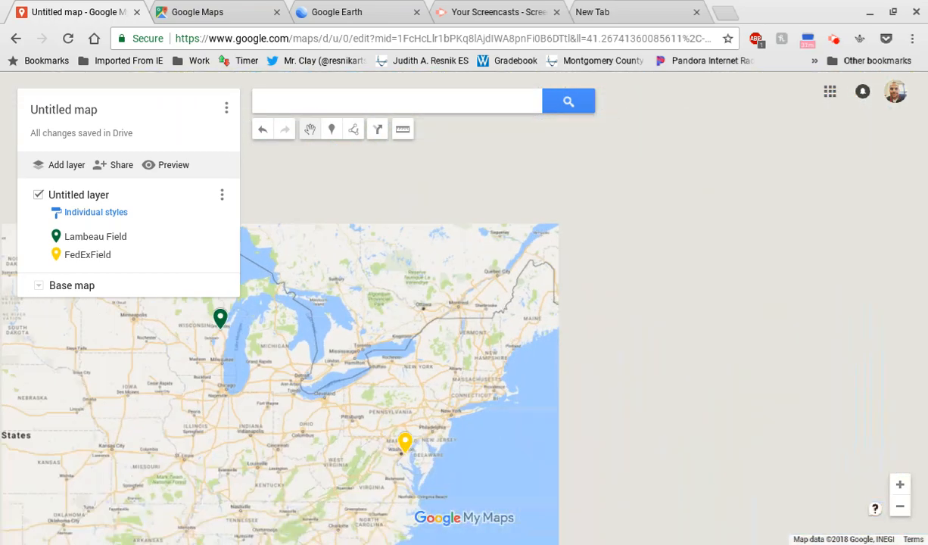
click(404, 371)
drag(245, 478, 394, 435)
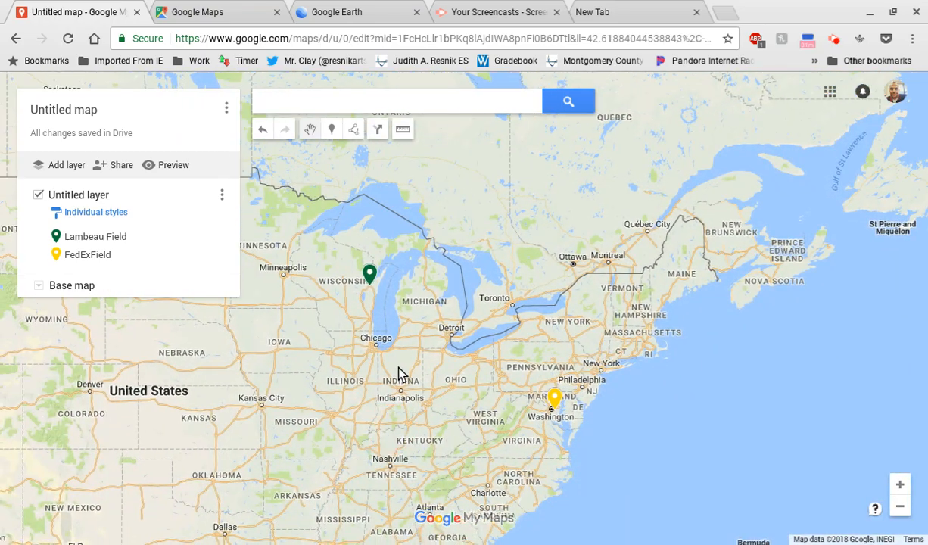
scroll(217, 421, down, 3)
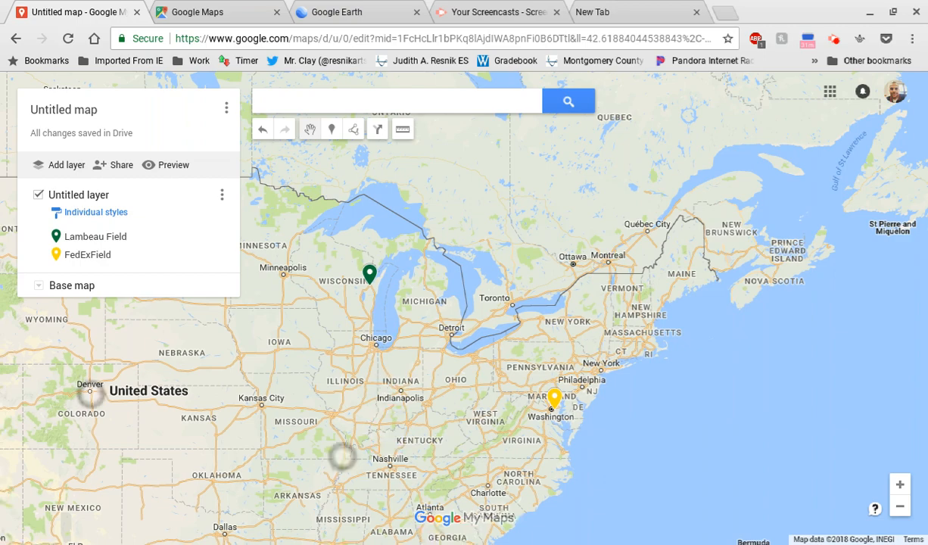
drag(186, 425, 381, 367)
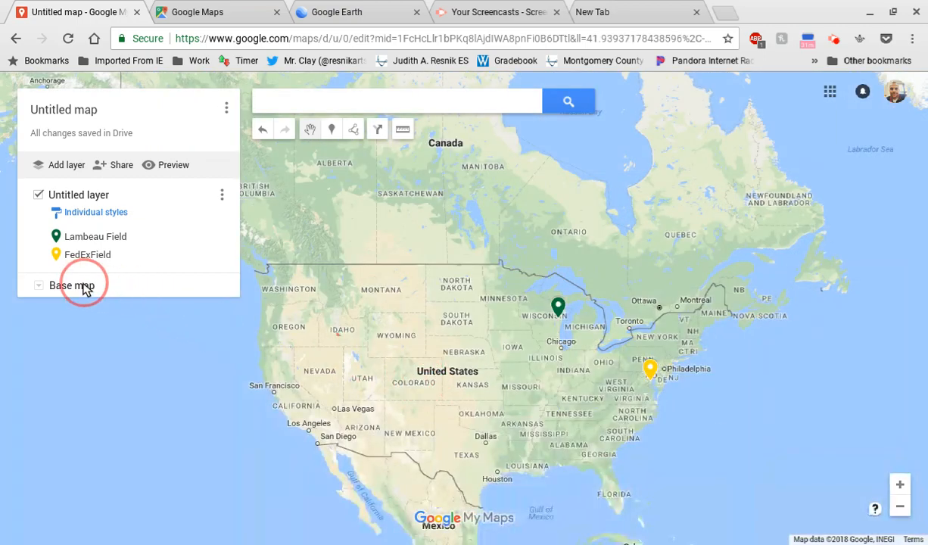
click(39, 286)
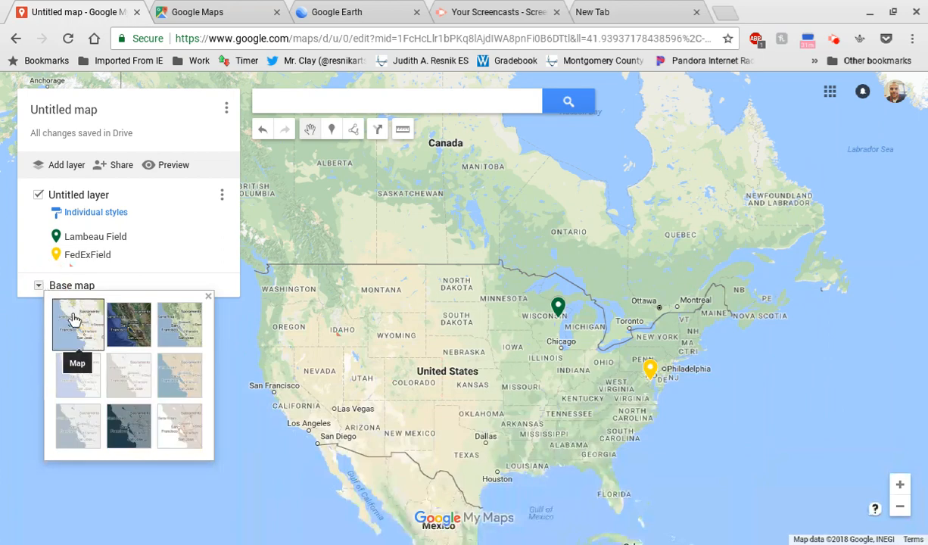
click(135, 330)
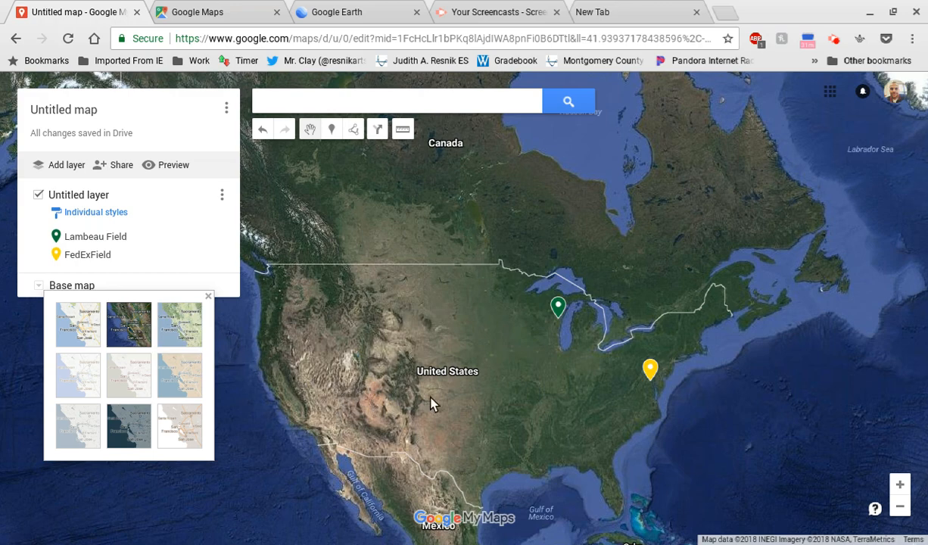
Step: Try the tan atlas, white-ocean, dark blue, muted landmass and Light Political base map styles on a wider world view
drag(511, 393, 333, 291)
drag(495, 415, 432, 391)
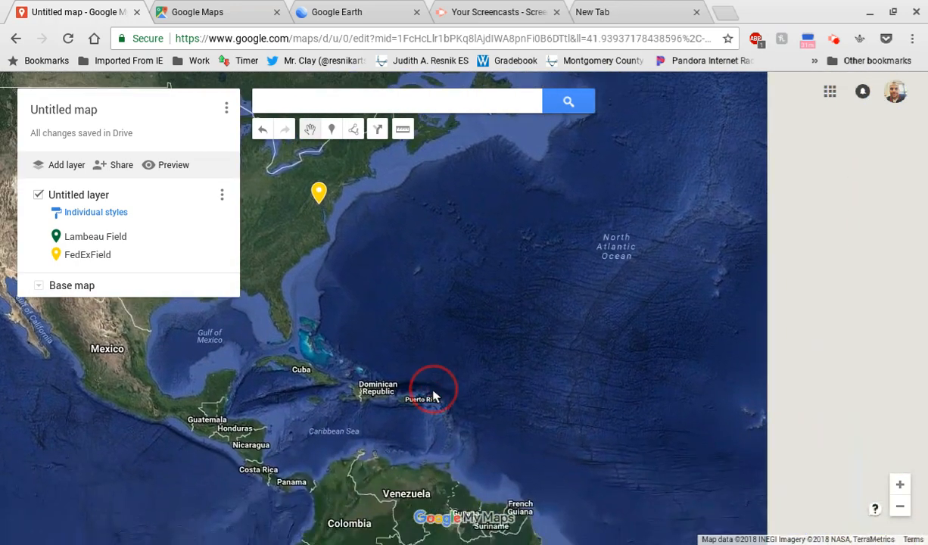
scroll(421, 390, down, 2)
click(418, 387)
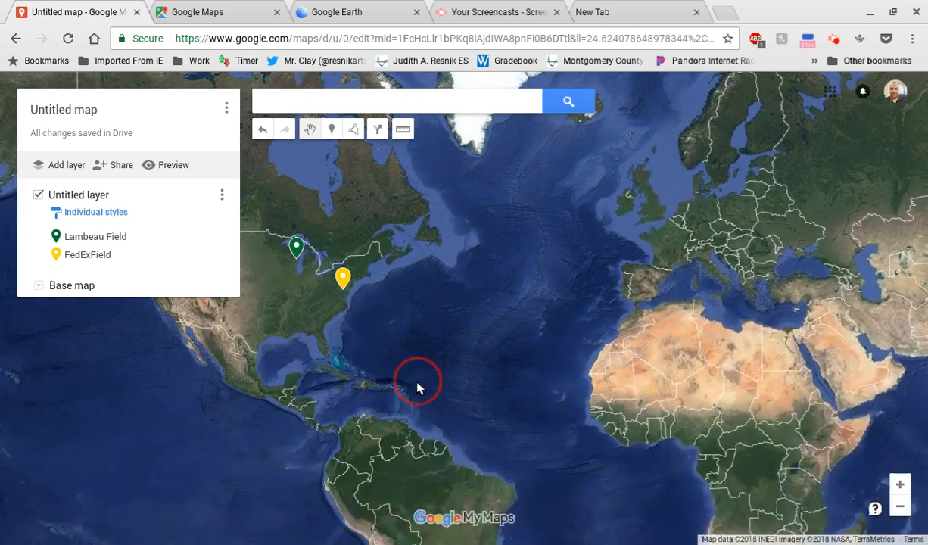
click(39, 287)
click(168, 361)
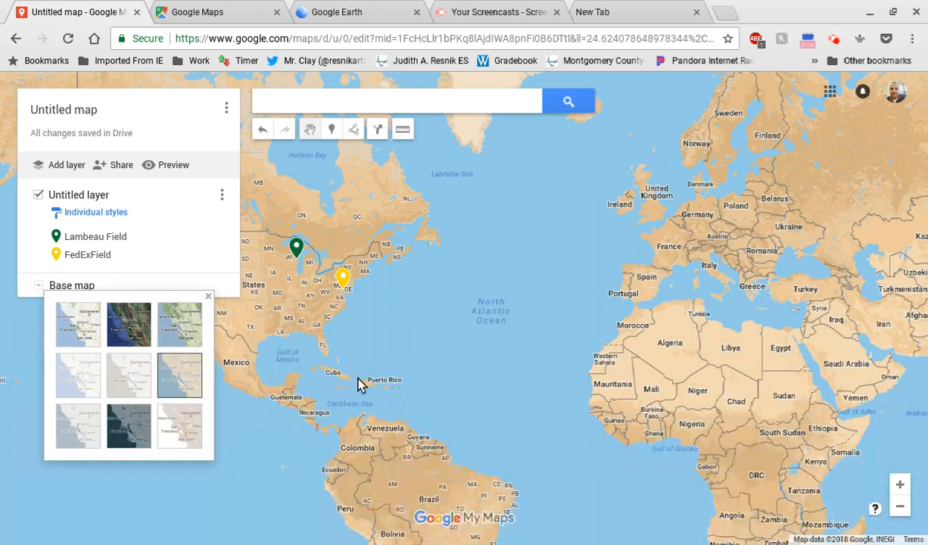
click(177, 423)
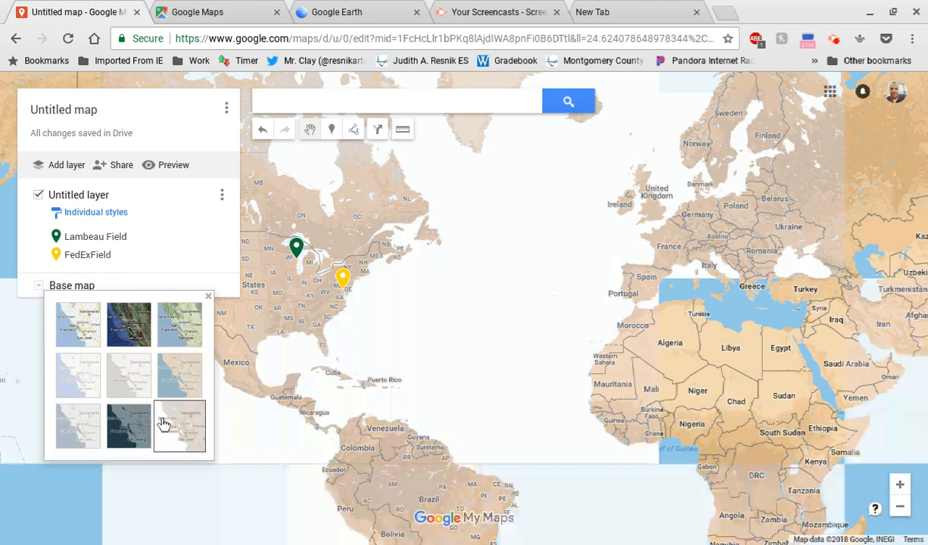
click(127, 429)
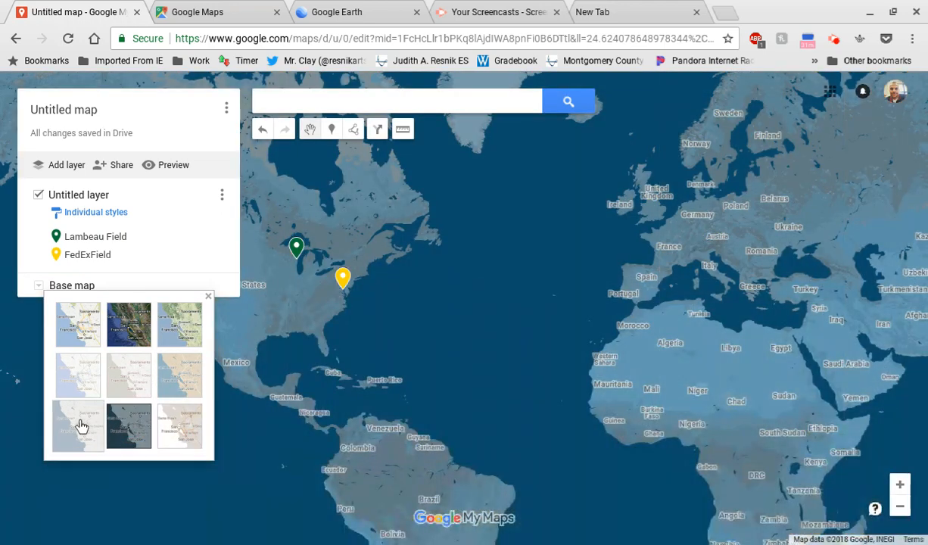
click(75, 425)
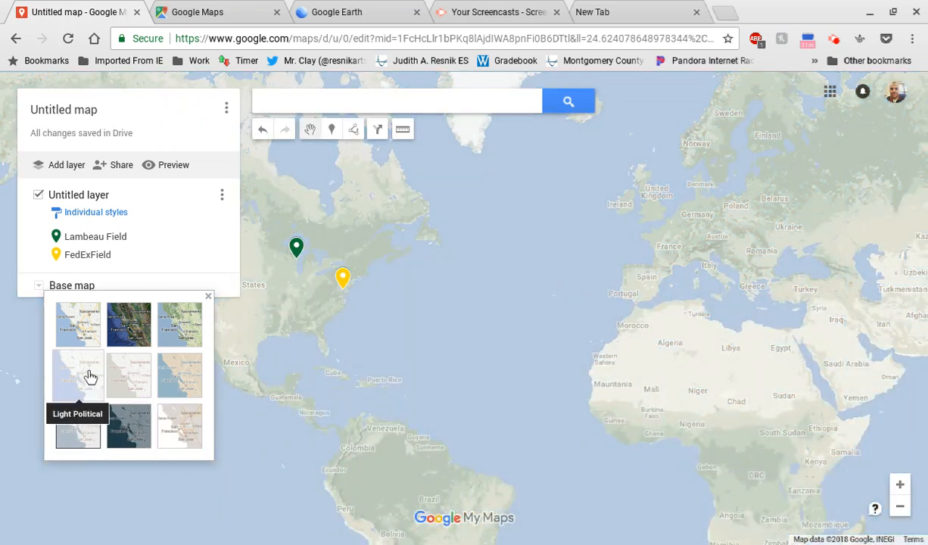
click(85, 378)
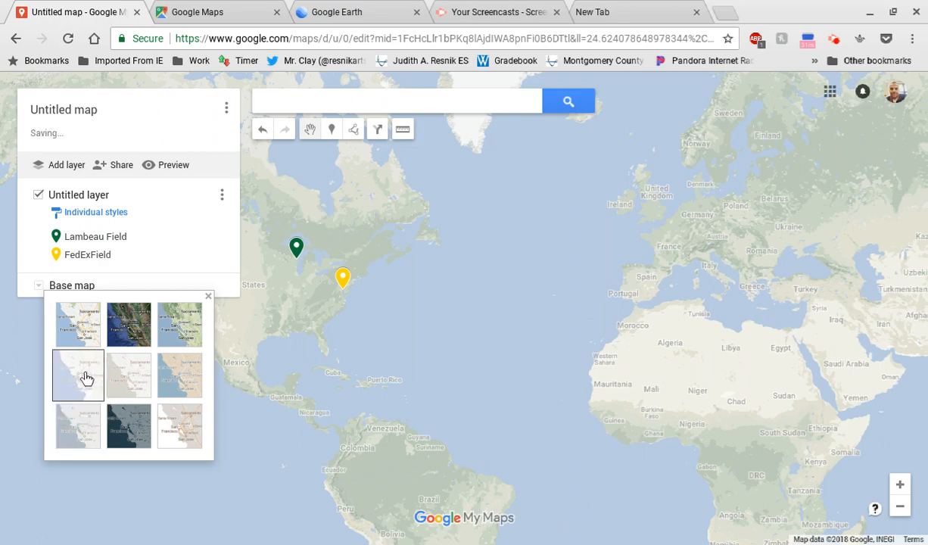
Step: Set the base map to satellite imagery and frame the central and eastern United States with both stadium markers
click(140, 321)
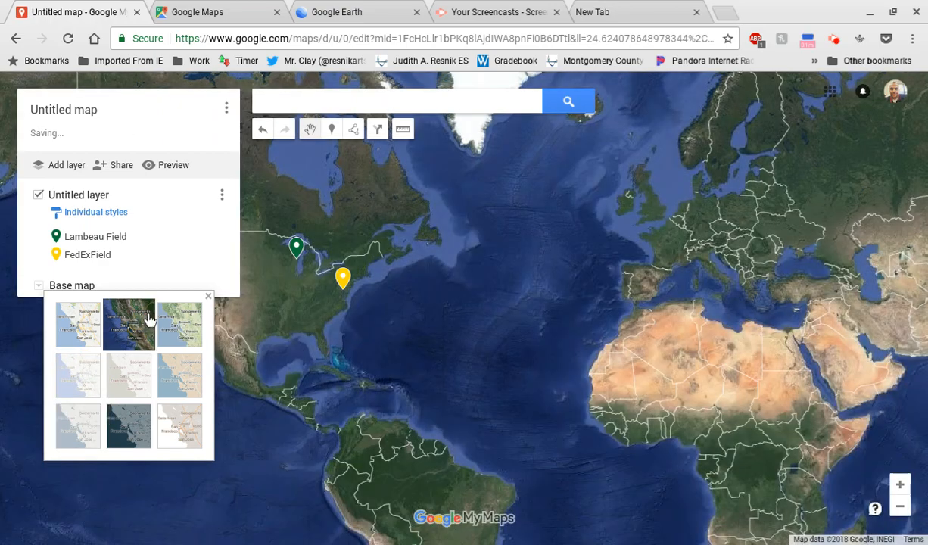
drag(530, 374, 676, 451)
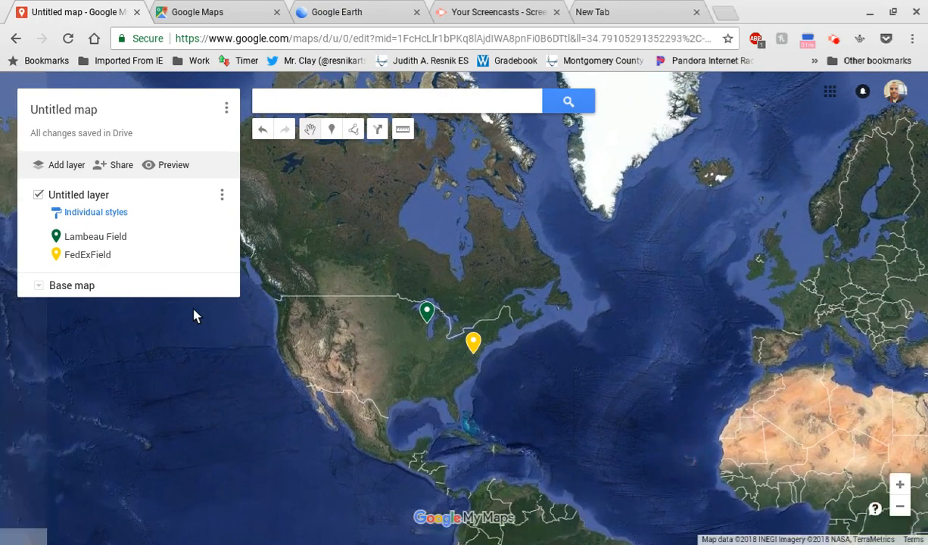
scroll(417, 371, up, 3)
scroll(189, 310, up, 3)
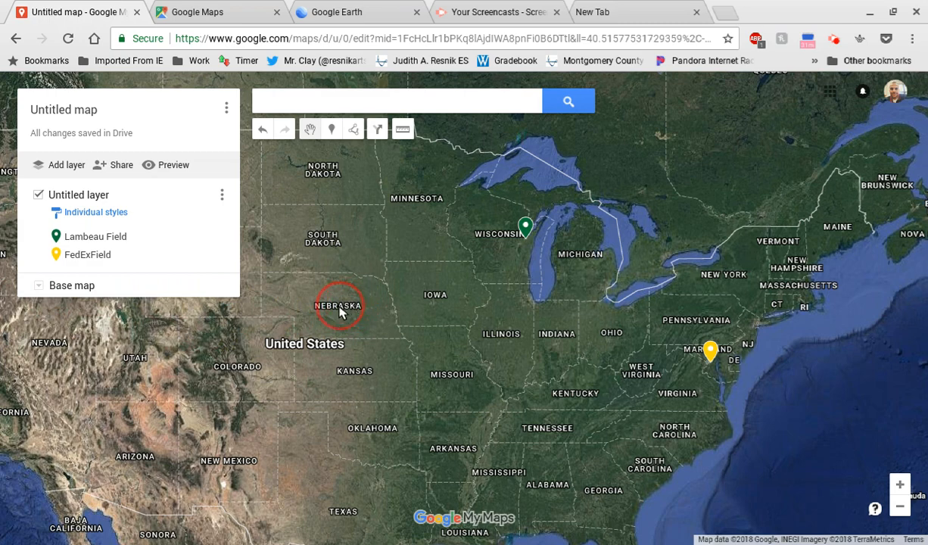
Step: Draw an open line about 2,670 mi long from Iowa through Kentucky, Ohio, Pennsylvania, Tennessee, Arkansas and Missouri to the Kansas–Nebraska border
click(354, 130)
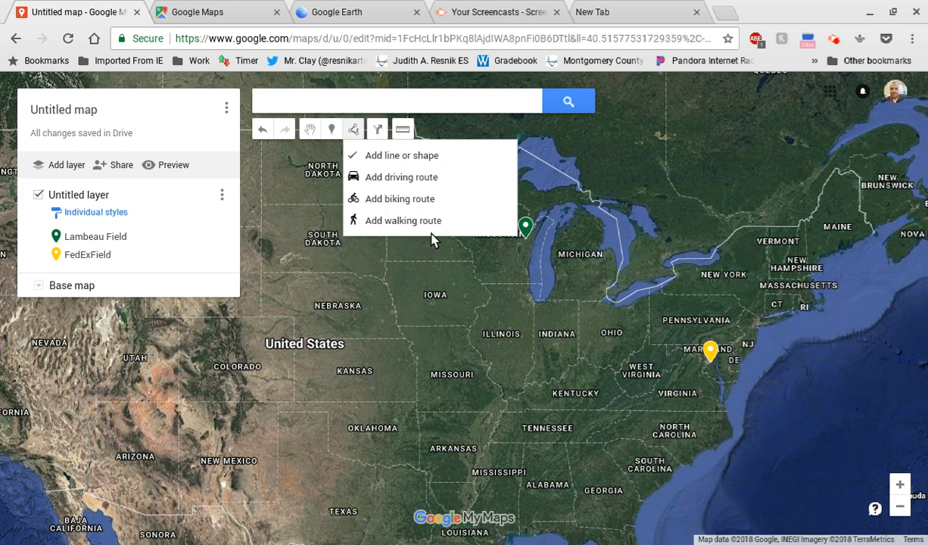
click(409, 159)
click(405, 270)
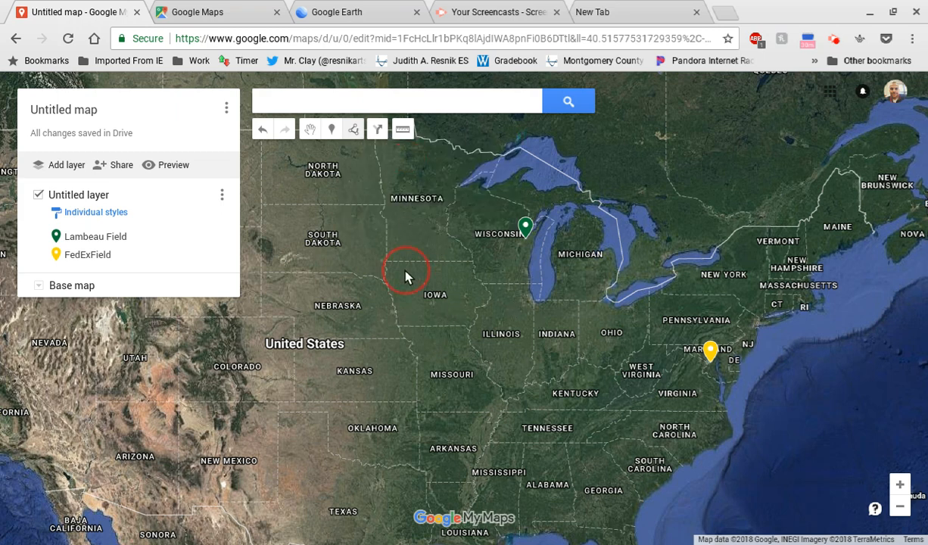
double_click(546, 399)
click(606, 324)
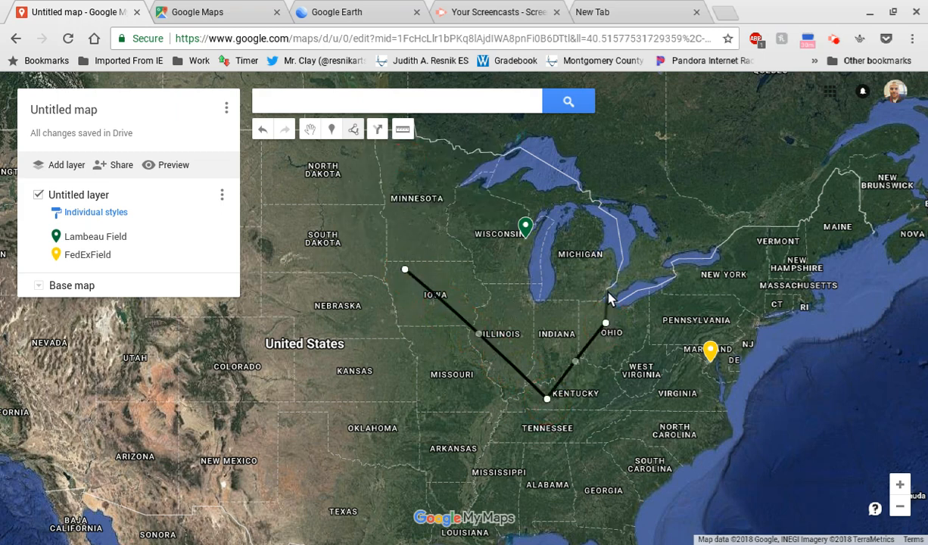
click(698, 306)
click(596, 428)
click(480, 428)
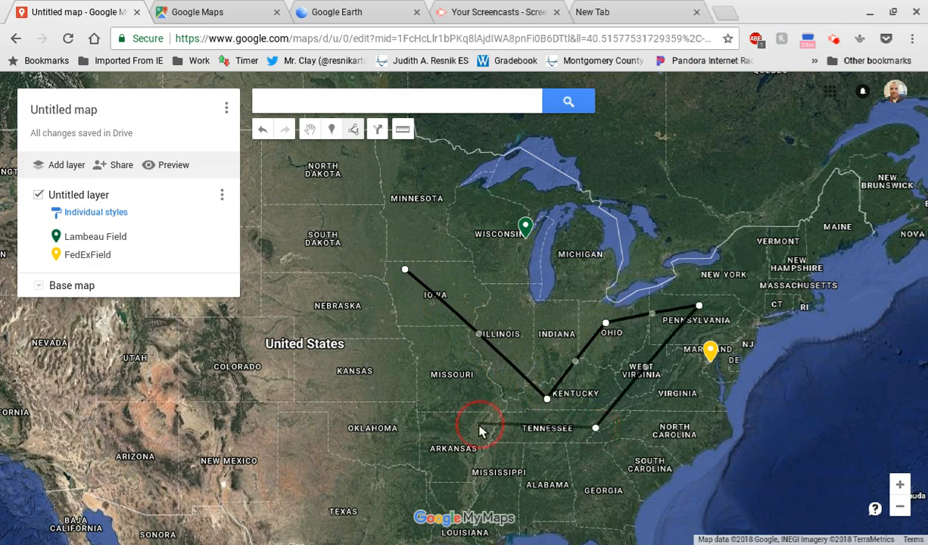
click(451, 362)
click(362, 340)
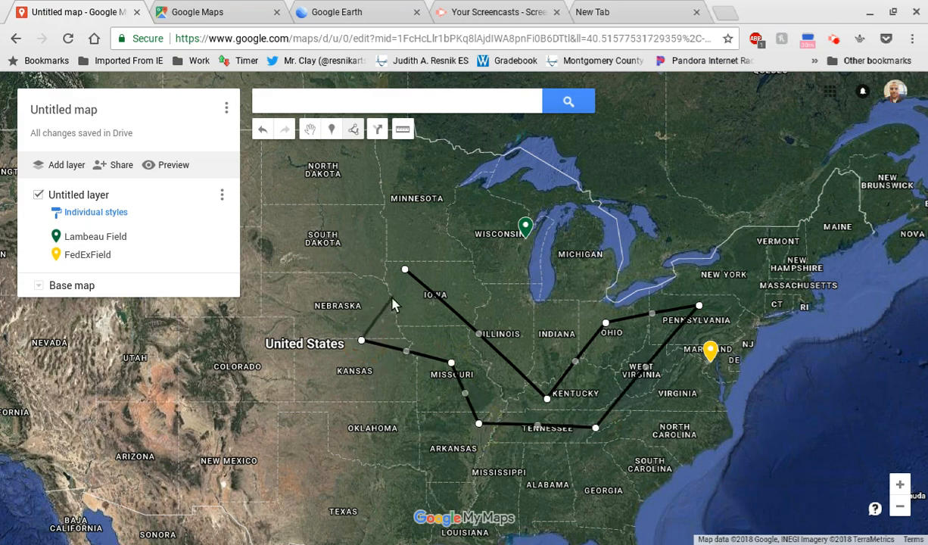
click(362, 342)
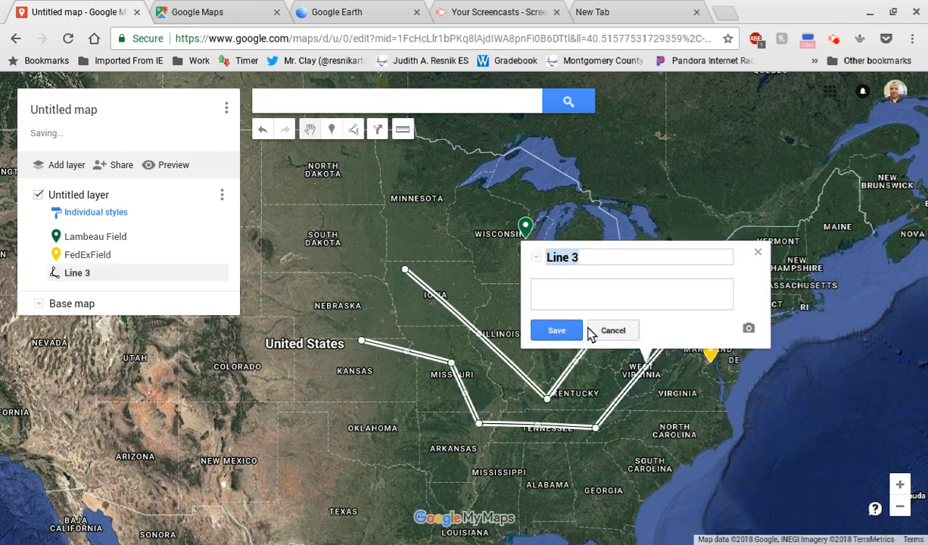
Step: Dismiss the drawn line's naming box and delete the line from the map
click(757, 255)
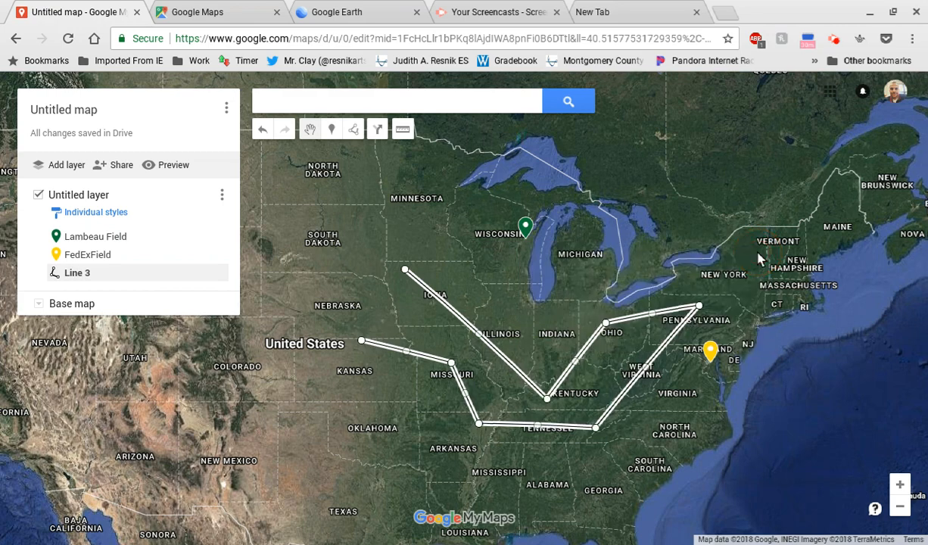
click(571, 369)
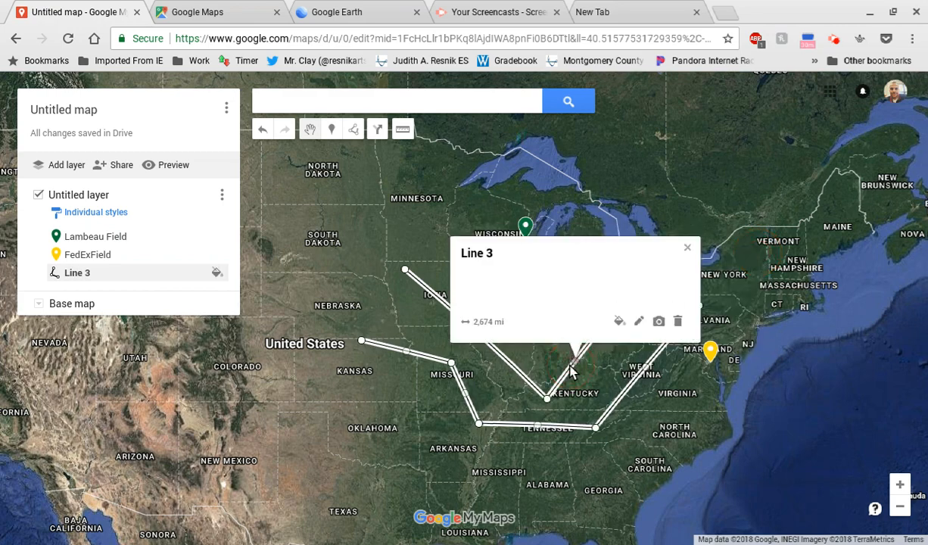
click(679, 324)
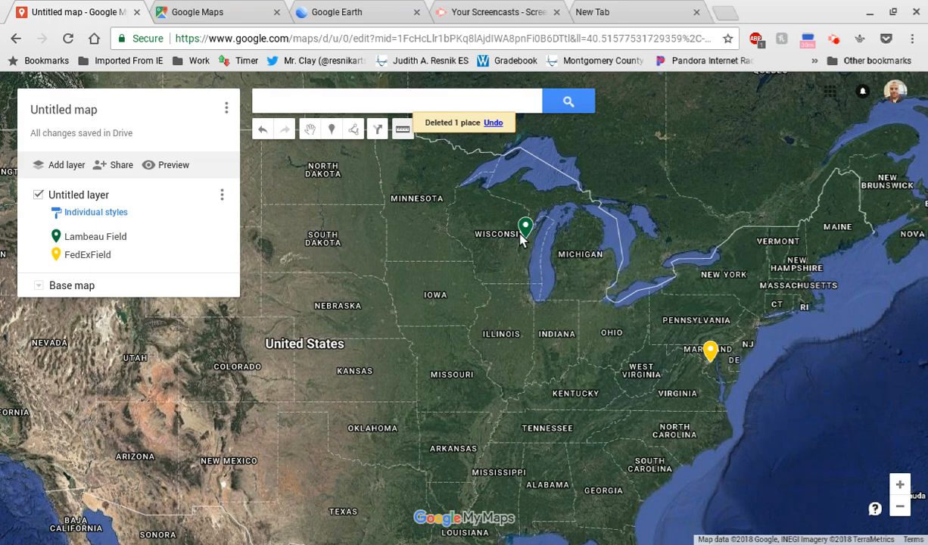
Step: Measure the straight-line distance from Minnesota to Iowa
click(414, 201)
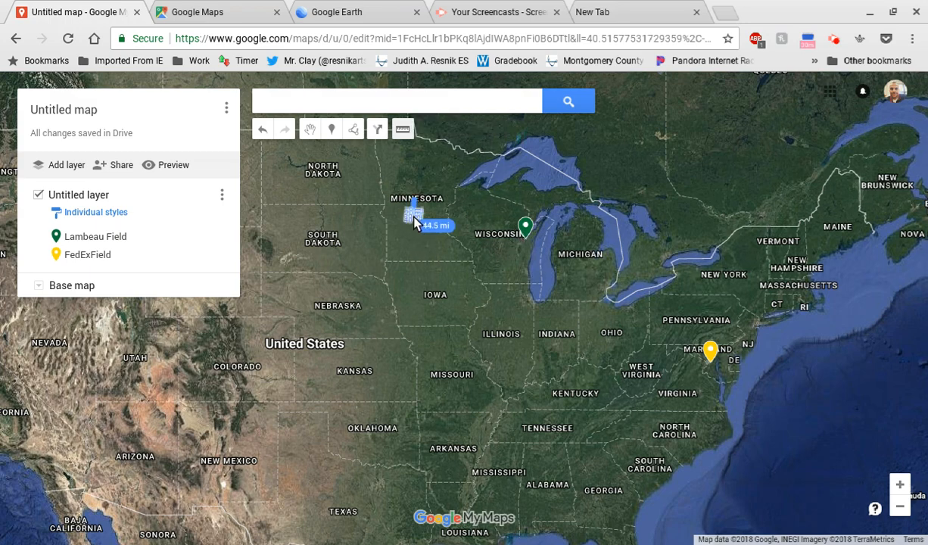
click(432, 301)
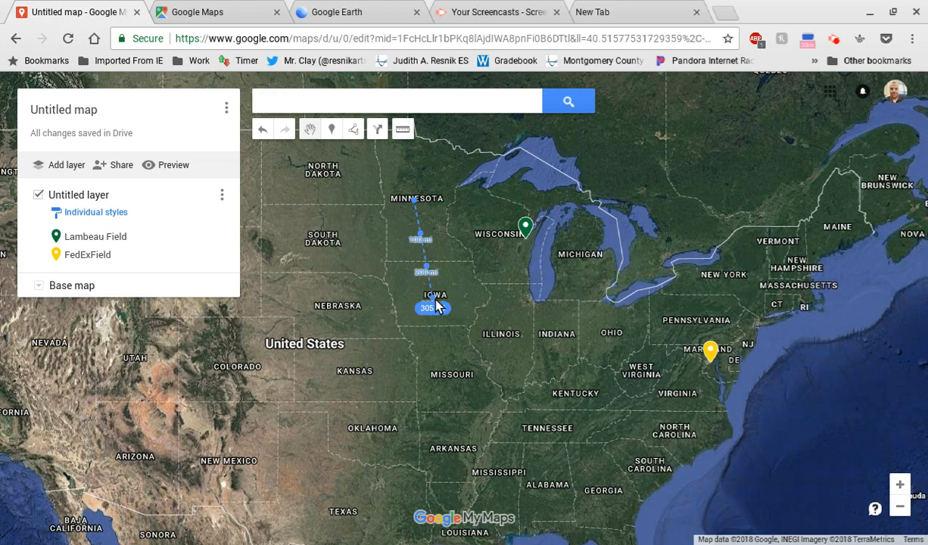